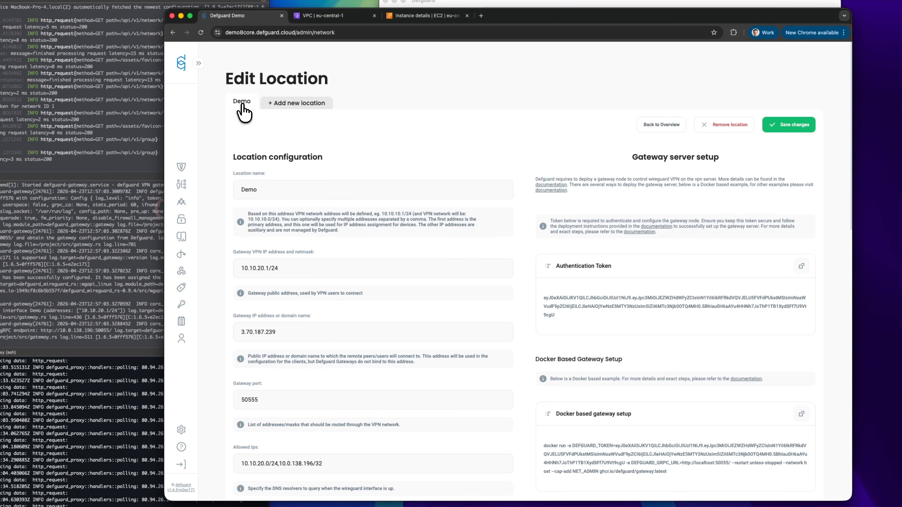
# Leave the Demo location edit, open the DefGuard Administrator profile, then bring up the desktop client.
pyautogui.hscroll(-10, 355, 163)
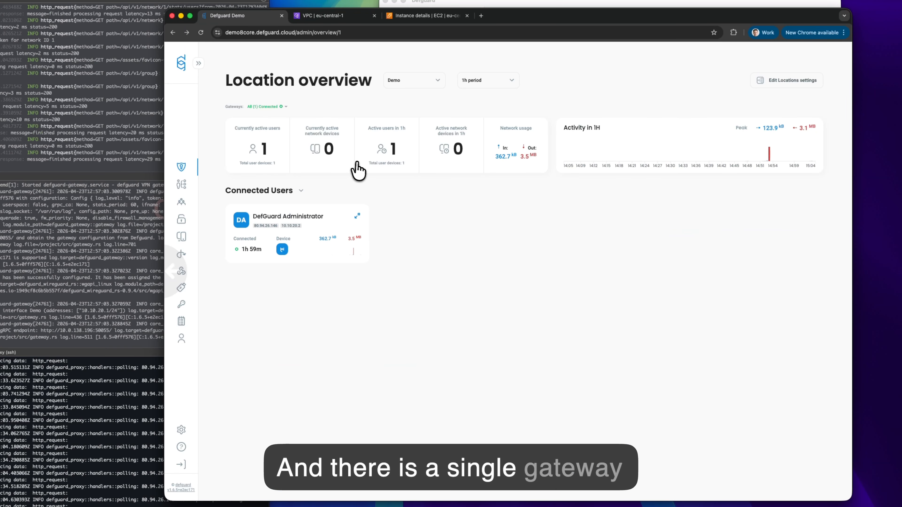
pyautogui.moveTo(286, 107)
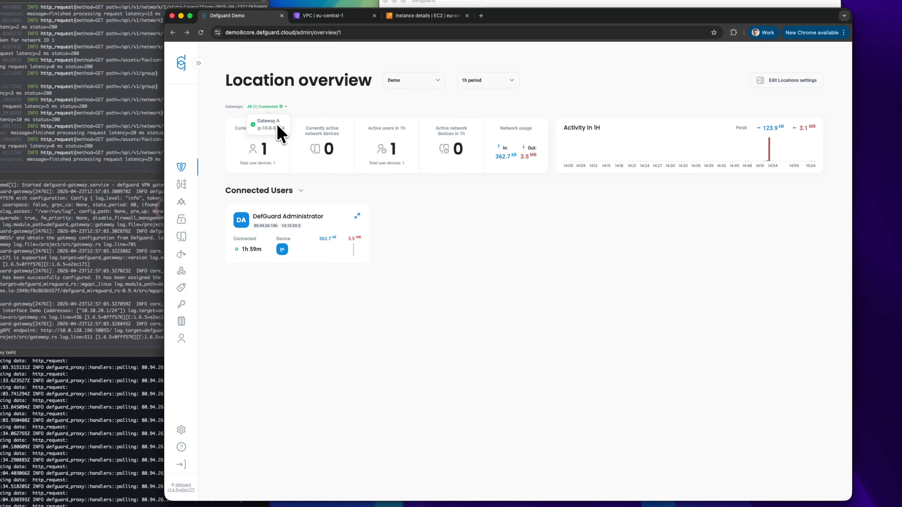
pyautogui.click(182, 185)
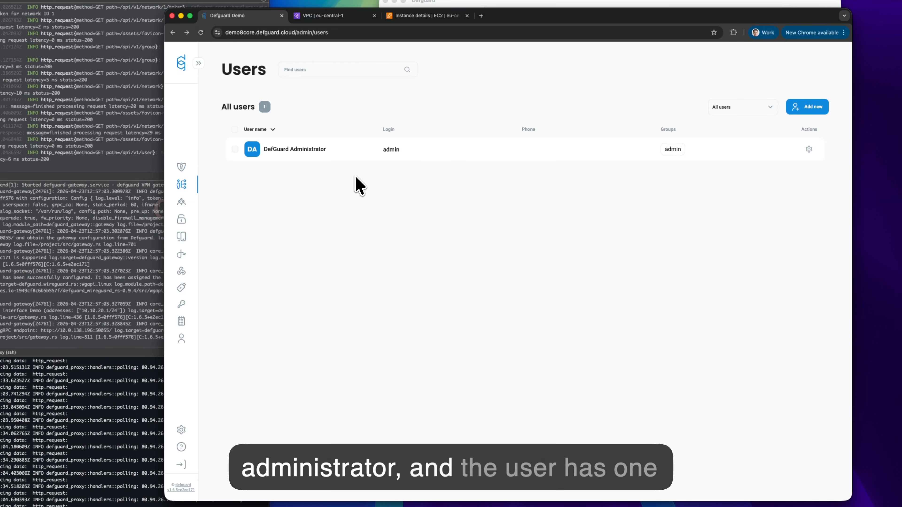
pyautogui.click(337, 155)
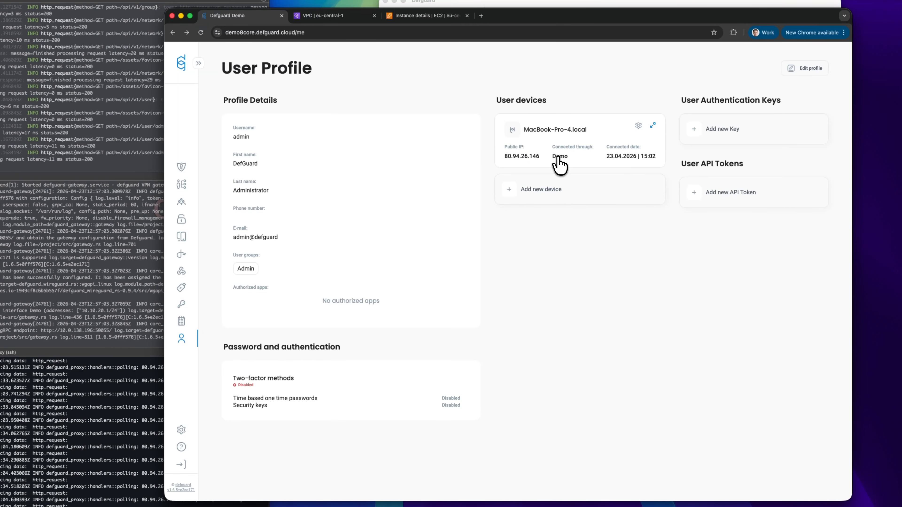
pyautogui.click(517, 4)
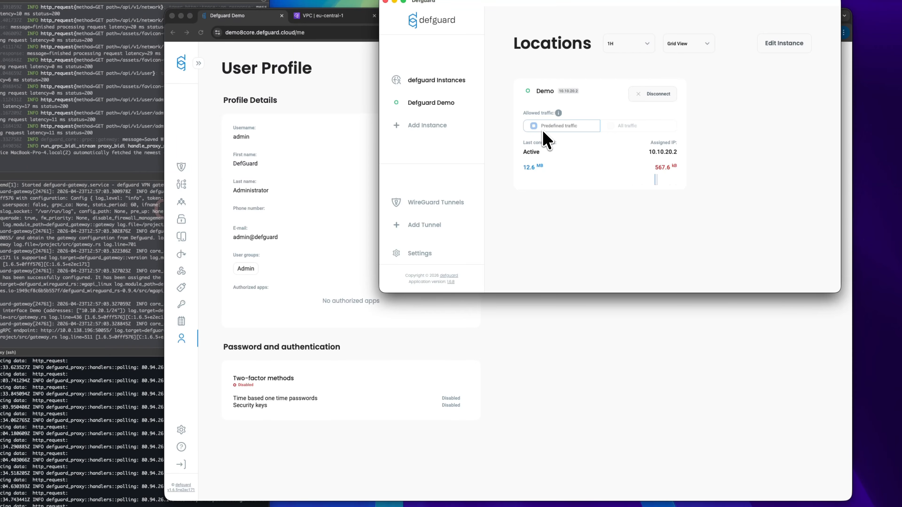
# Disconnect the Demo location in the desktop client, reconnect it, and return to the web overview.
pyautogui.click(204, 123)
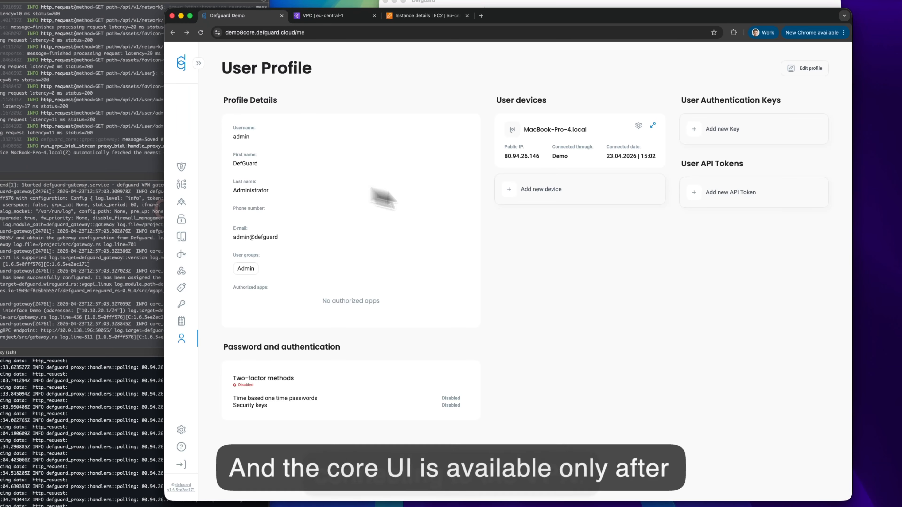
pyautogui.click(181, 167)
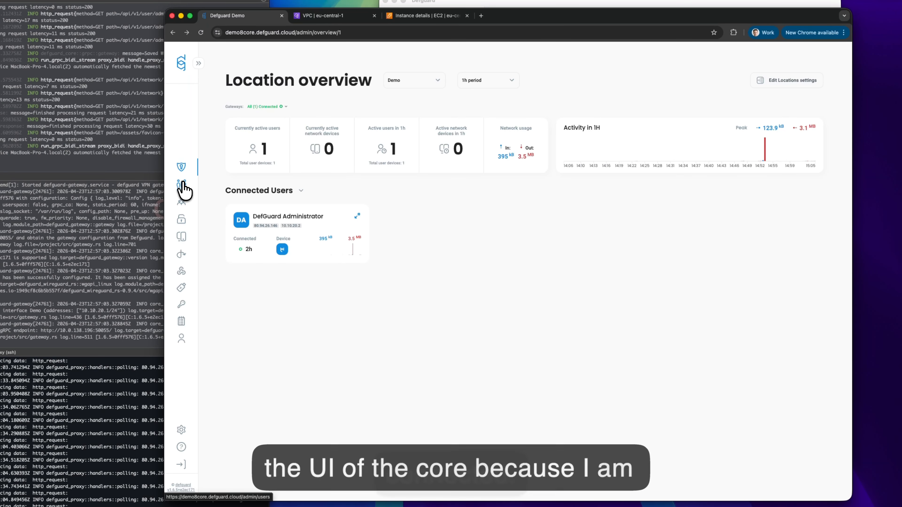
pyautogui.click(506, 4)
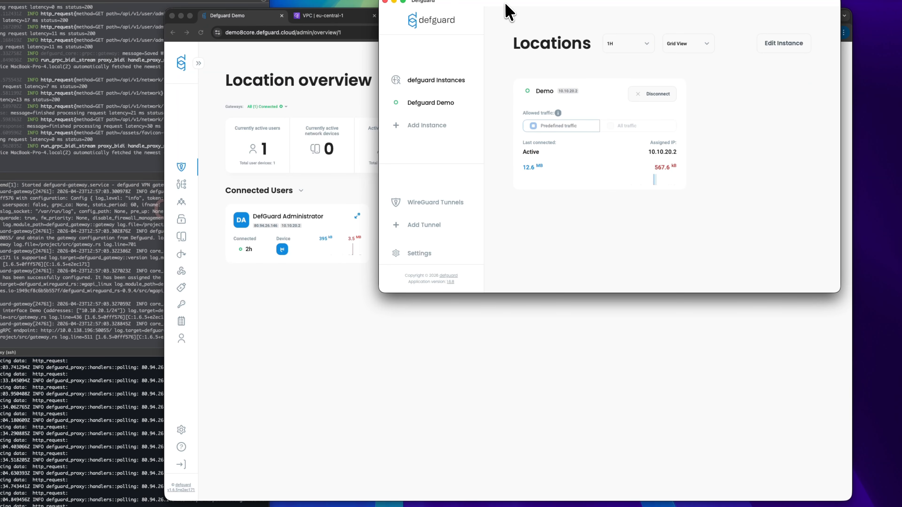
pyautogui.click(650, 95)
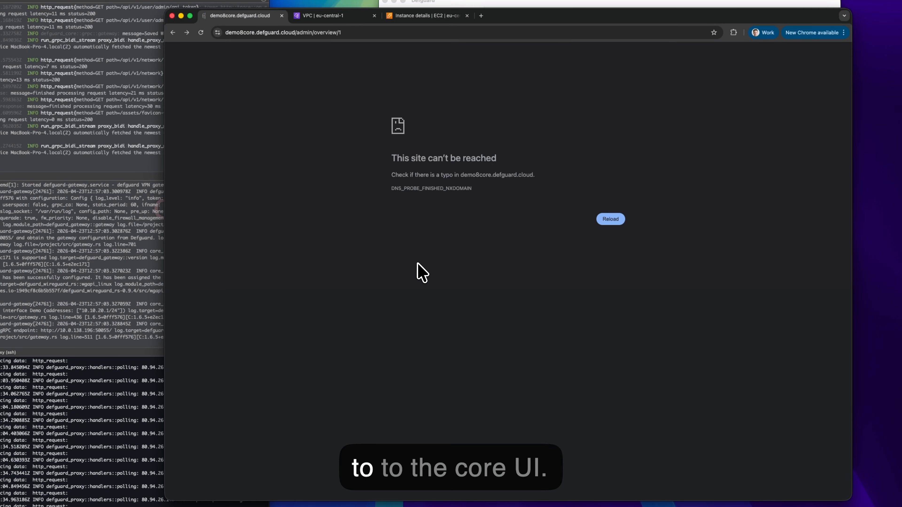
pyautogui.click(514, 4)
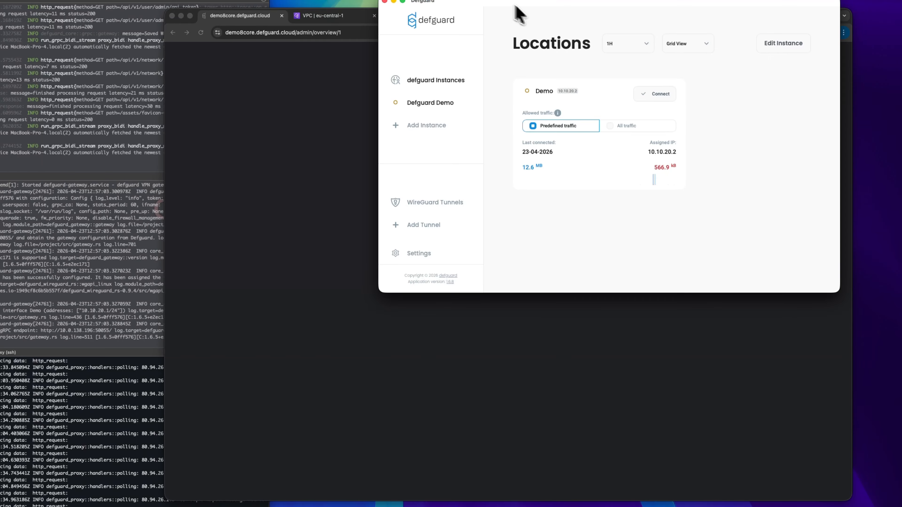
pyautogui.click(648, 96)
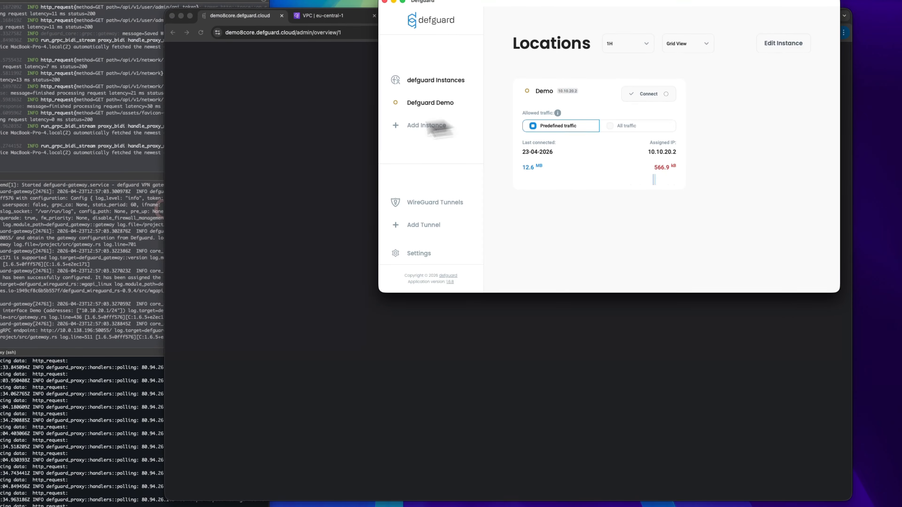
pyautogui.click(306, 147)
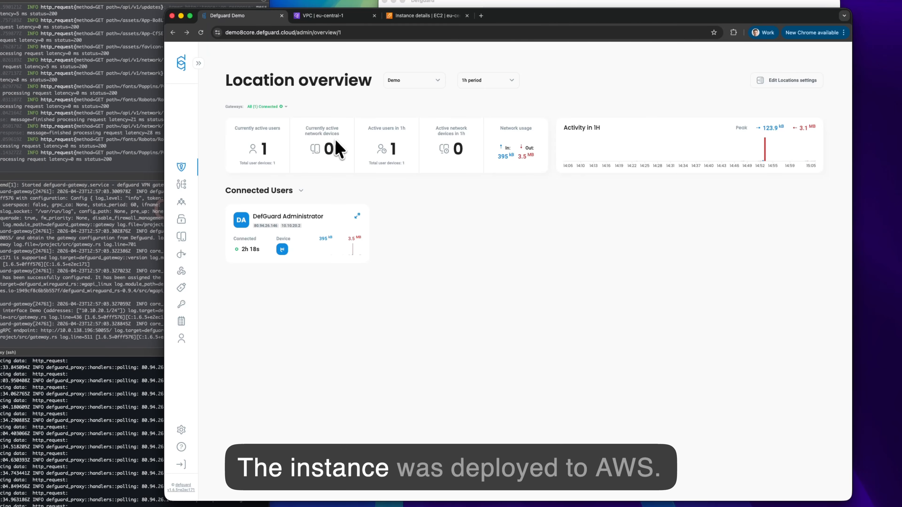
pyautogui.click(336, 19)
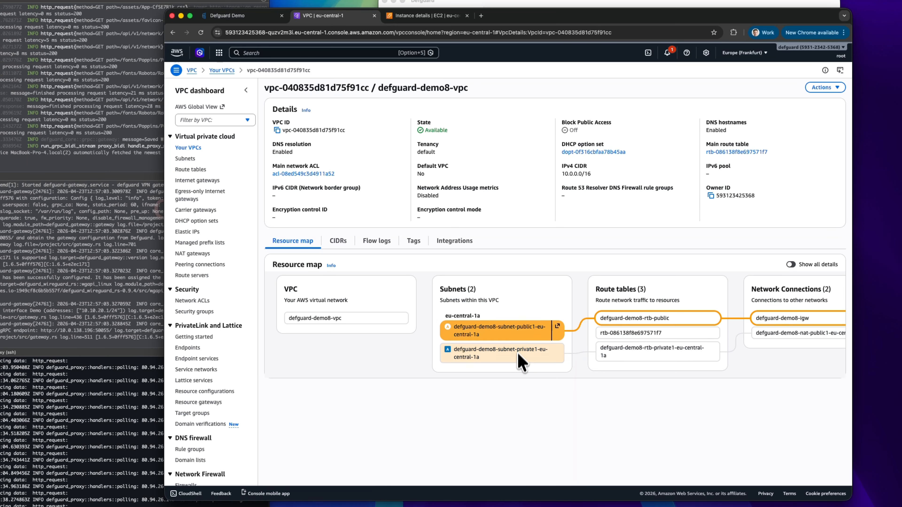
pyautogui.click(422, 16)
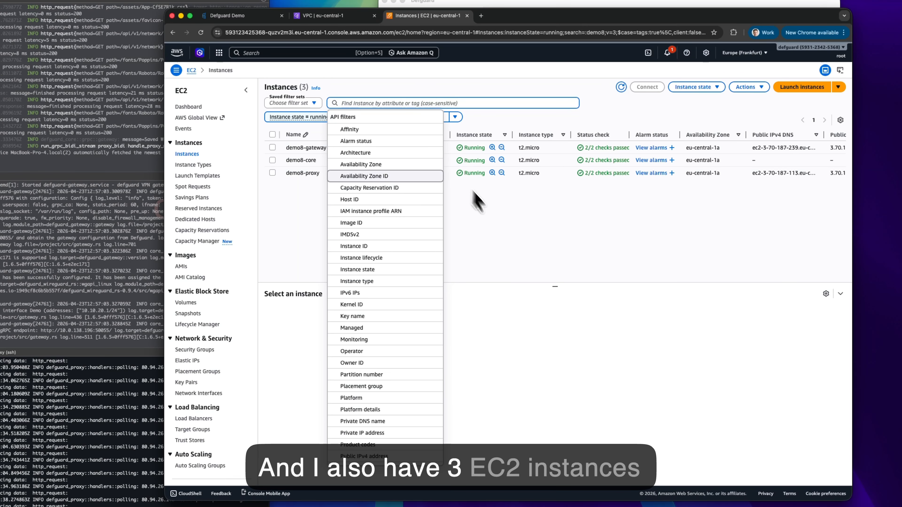
pyautogui.click(506, 233)
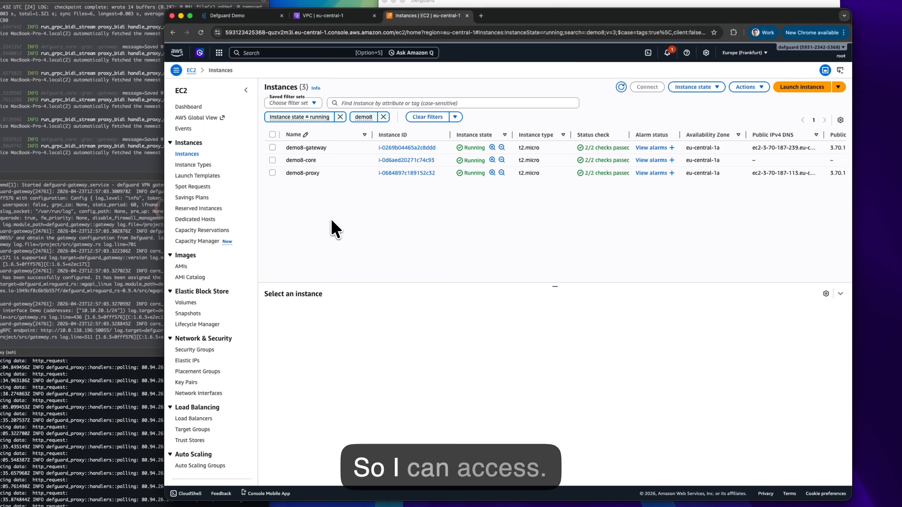
pyautogui.click(241, 16)
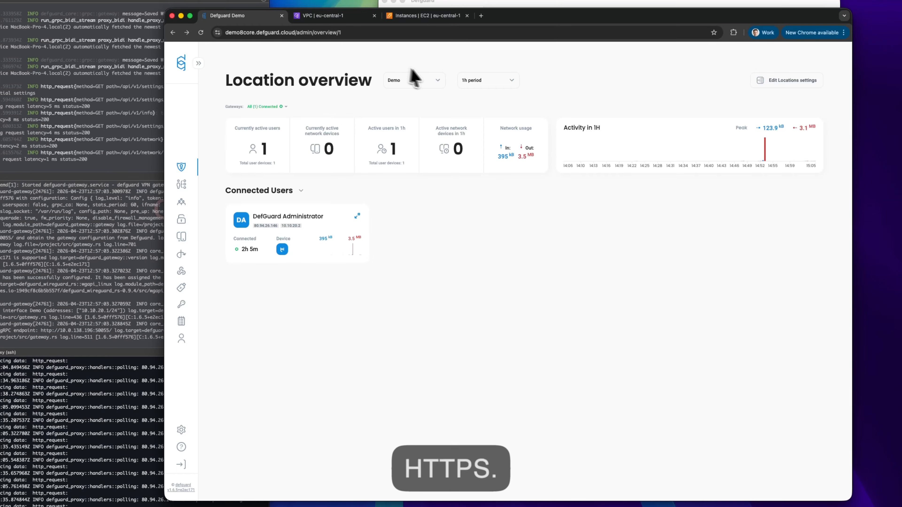
# Load demo8proxy.defguard.cloud in a new Chrome tab.
pyautogui.click(482, 16)
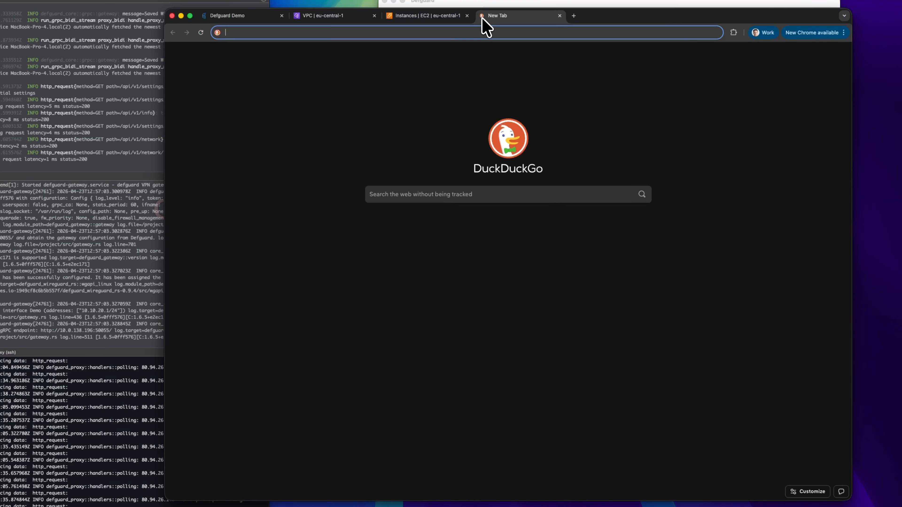
pyautogui.write('demo')
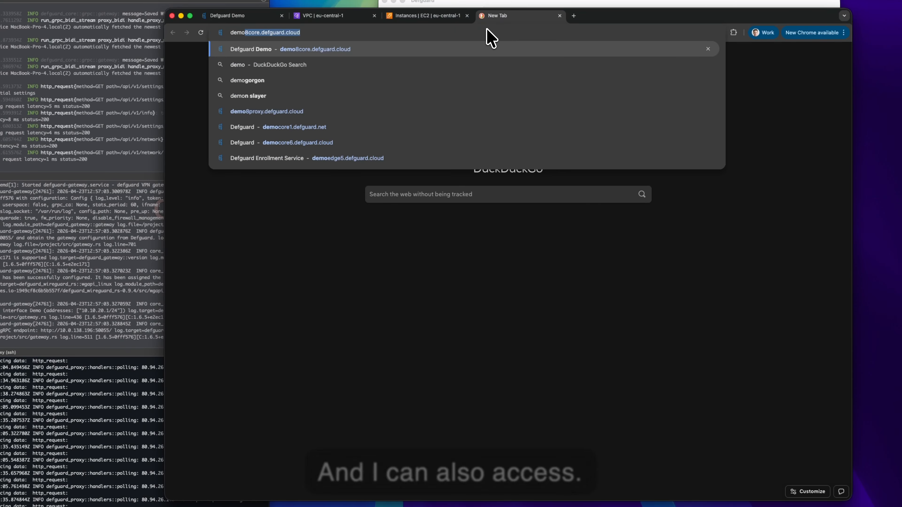
pyautogui.write('8proxy')
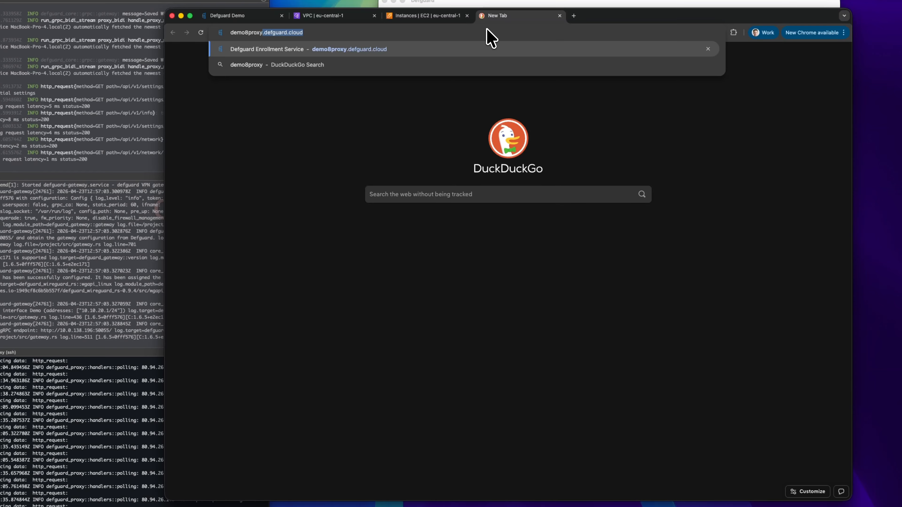
pyautogui.press('Return')
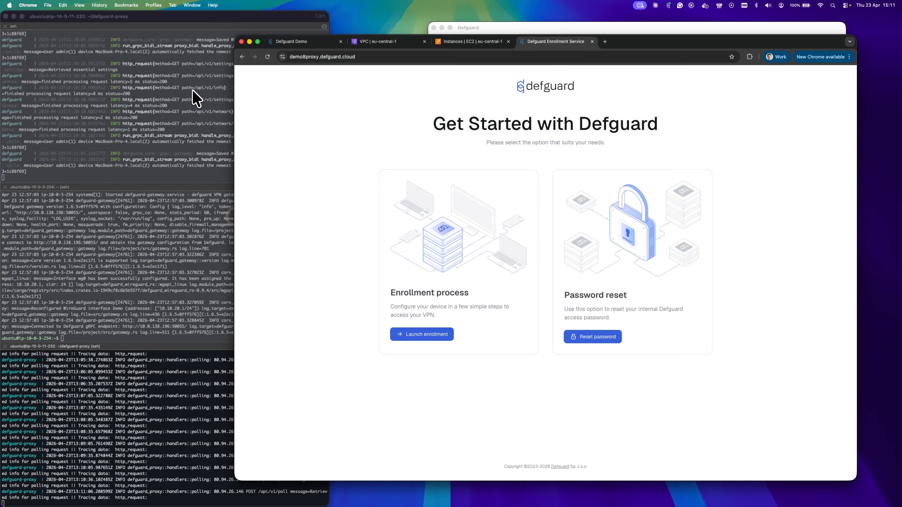
# Focus the core, gateway and proxy terminal panes, then stop the core server's log stream.
pyautogui.click(155, 26)
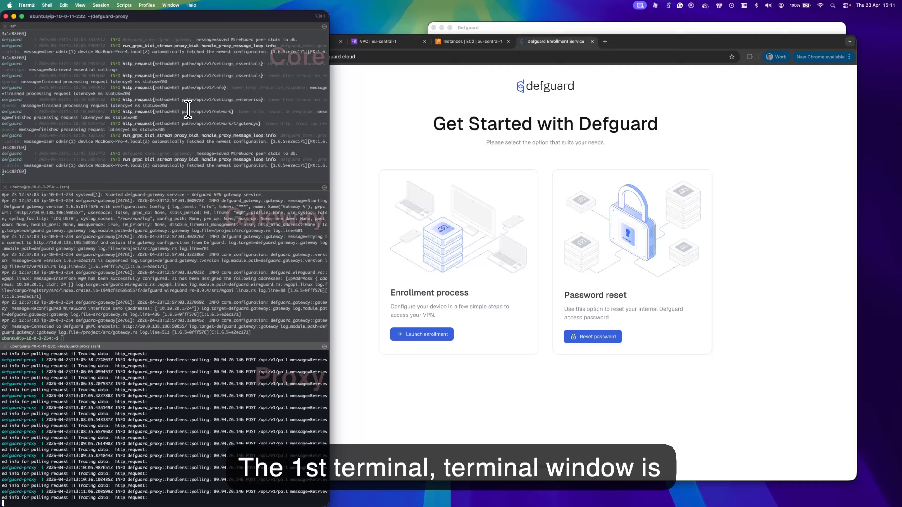
pyautogui.click(188, 110)
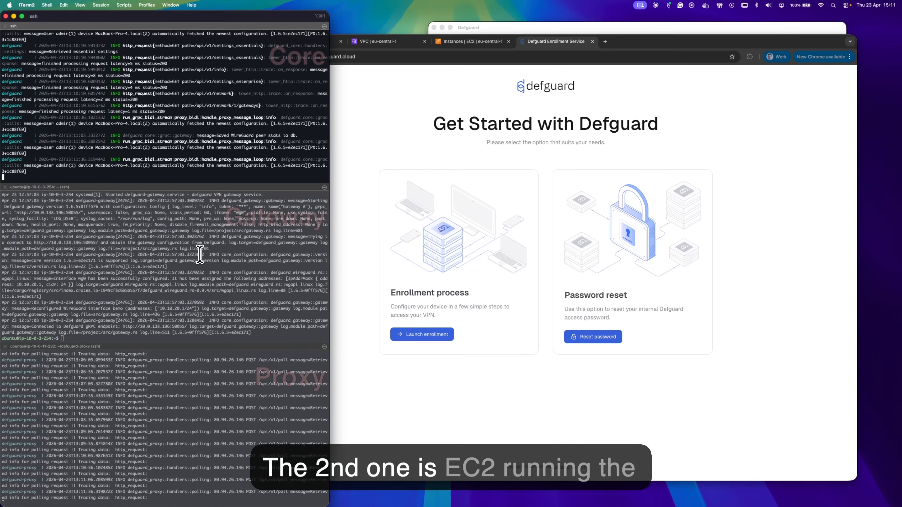
pyautogui.click(209, 253)
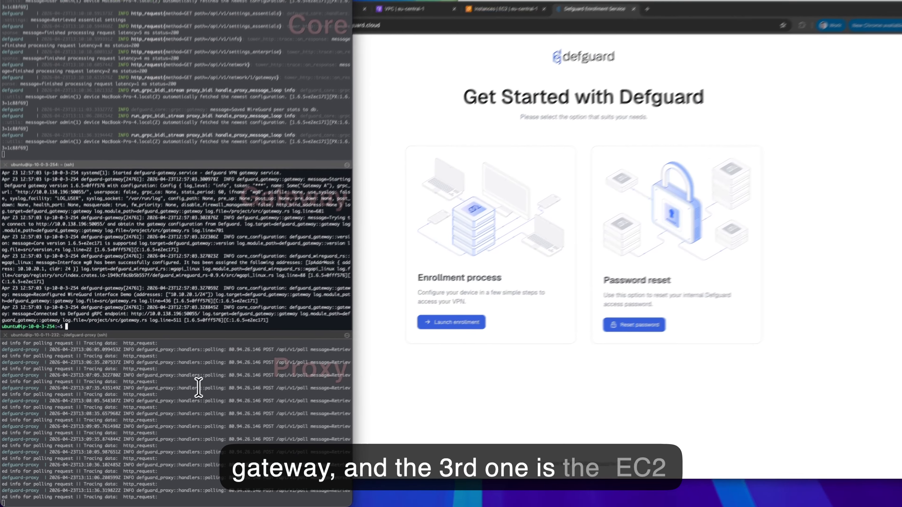
pyautogui.click(198, 387)
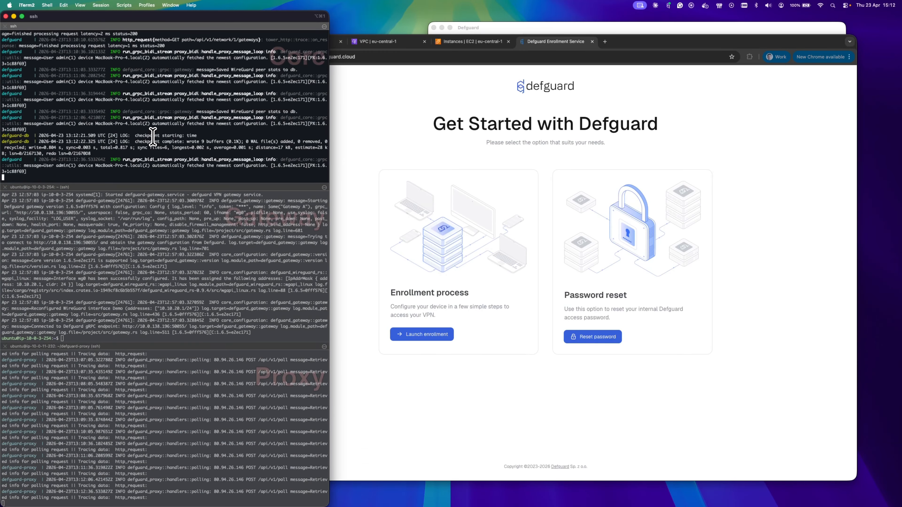
pyautogui.hotkey('ctrl', 'c')
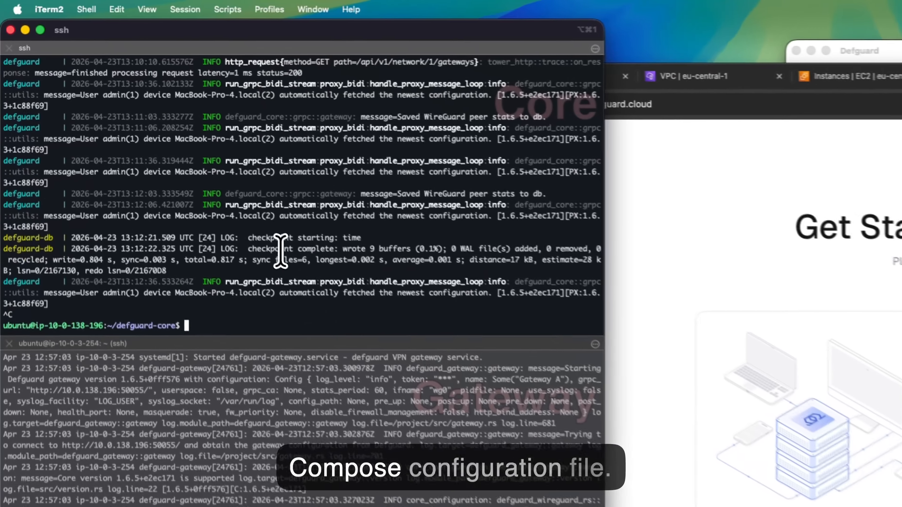
# In vi, change the core image in docker-compose.yaml from 1.6.5 to 2.0.0-beta1 and save.
pyautogui.write('vim docker-compose.yaml')
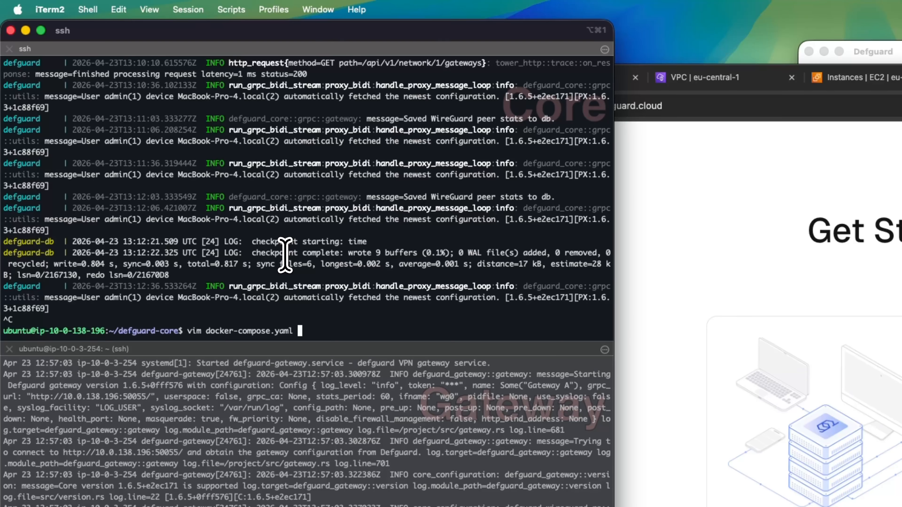
pyautogui.press('Return')
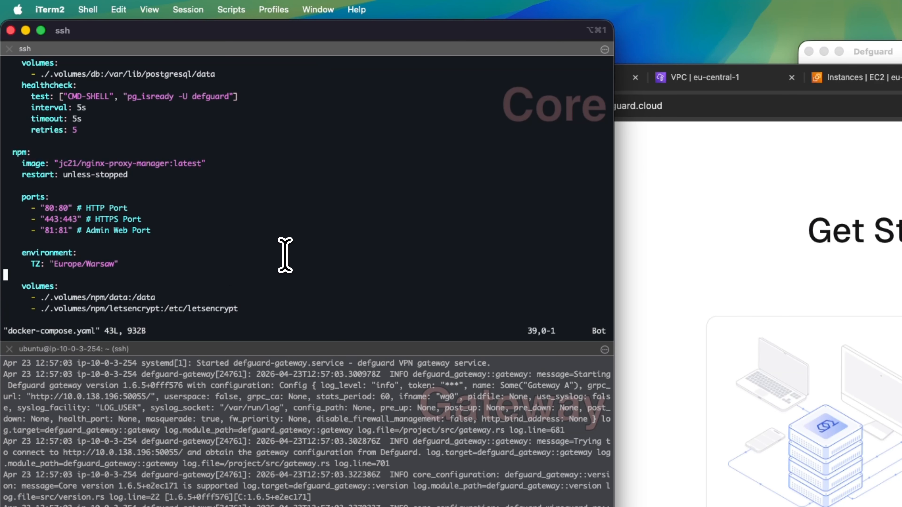
pyautogui.press('Up')
pyautogui.press('Up')
pyautogui.press('Up')
pyautogui.press('Up')
pyautogui.press('Up')
pyautogui.press('Up')
pyautogui.press('Up')
pyautogui.press('Up')
pyautogui.press('Up')
pyautogui.press('Up')
pyautogui.press('Up')
pyautogui.press('Up')
pyautogui.press('Up')
pyautogui.press('Up')
pyautogui.press('Up')
pyautogui.press('Up')
pyautogui.press('Up')
pyautogui.press('Up')
pyautogui.press('Up')
pyautogui.press('Up')
pyautogui.press('Down')
pyautogui.press('Right')
pyautogui.press('Right')
pyautogui.press('Right')
pyautogui.press('Right')
pyautogui.press('Right')
pyautogui.press('Right')
pyautogui.press('Right')
pyautogui.press('Right')
pyautogui.press('Right')
pyautogui.press('Right')
pyautogui.press('Right')
pyautogui.press('Right')
pyautogui.press('Right')
pyautogui.press('Right')
pyautogui.press('Right')
pyautogui.press('Right')
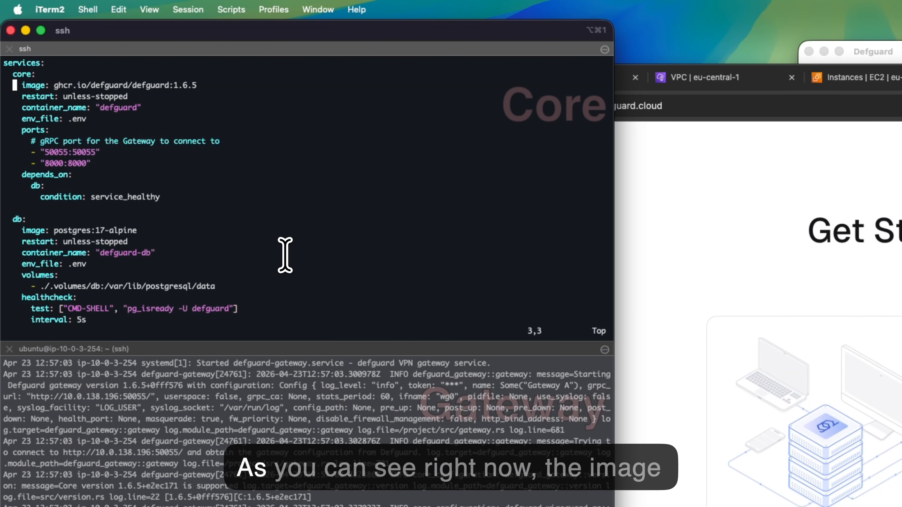
pyautogui.press('Right')
pyautogui.press('Right')
pyautogui.press('Right')
pyautogui.press('Right')
pyautogui.press('Right')
pyautogui.press('Right')
pyautogui.press('Right')
pyautogui.press('Right')
pyautogui.press('Right')
pyautogui.press('Right')
pyautogui.press('Right')
pyautogui.press('Right')
pyautogui.press('Right')
pyautogui.press('Right')
pyautogui.press('Right')
pyautogui.press('Right')
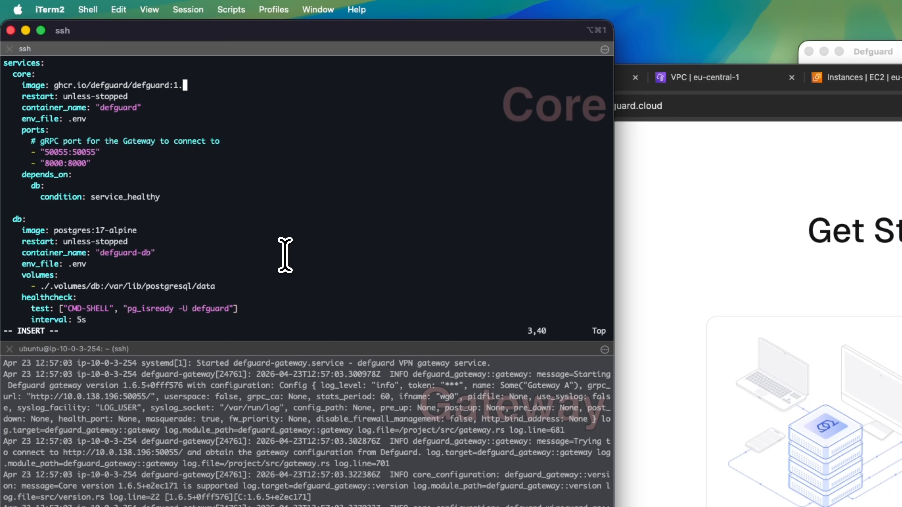
pyautogui.press('BackSpace')
pyautogui.press('BackSpace')
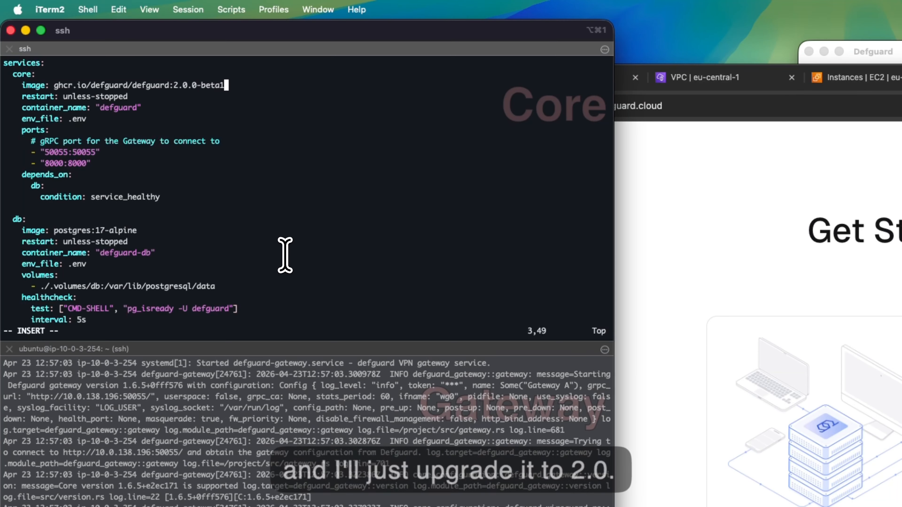
pyautogui.press('Left')
pyautogui.press('Left')
pyautogui.press('Right')
pyautogui.press('Right')
pyautogui.press('Right')
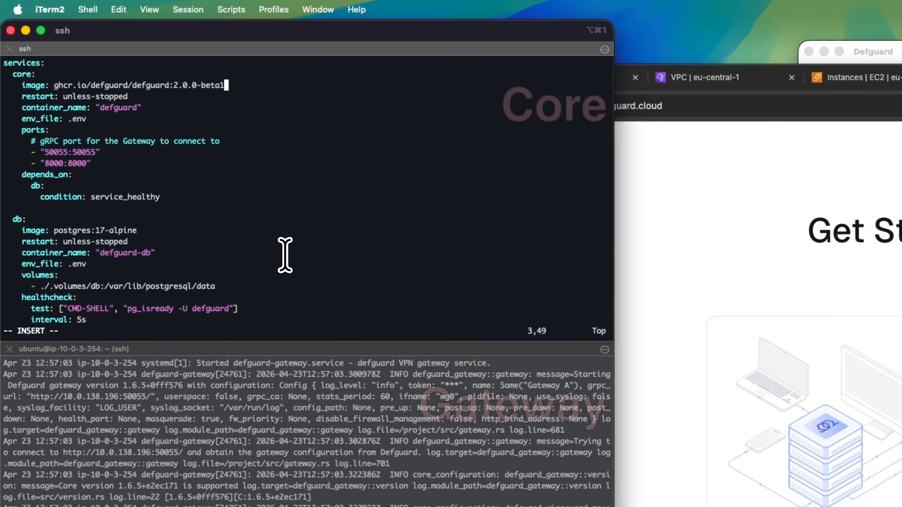
pyautogui.press('Escape')
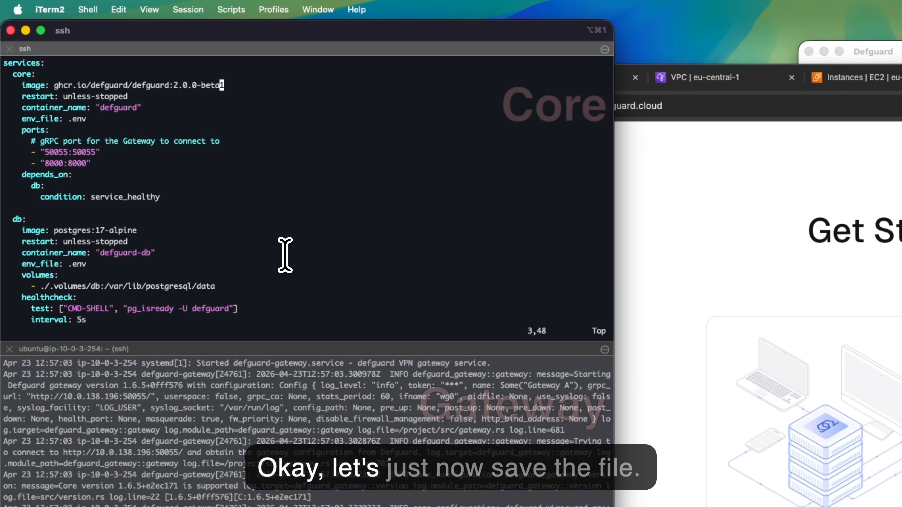
pyautogui.write(':wq')
pyautogui.press('Return')
pyautogui.press('Return')
pyautogui.press('Return')
pyautogui.press('Return')
pyautogui.press('Return')
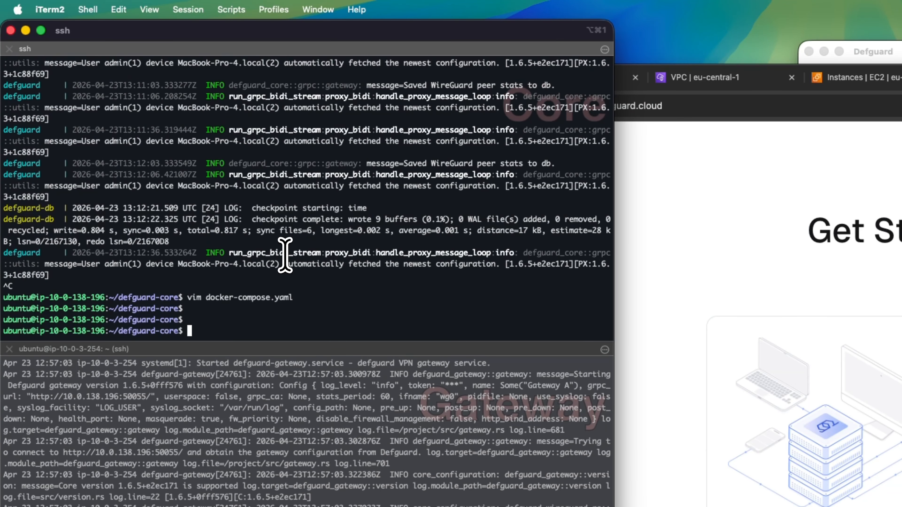
# Run docker compose pull and docker compose up -d to restart the core on 2.0.0-beta1.
pyautogui.write('docker compose')
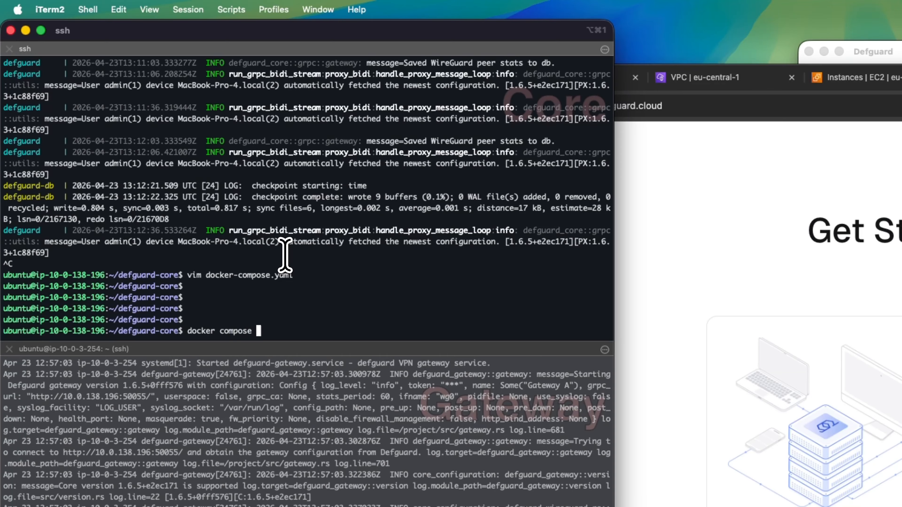
pyautogui.write('ull')
pyautogui.press('Return')
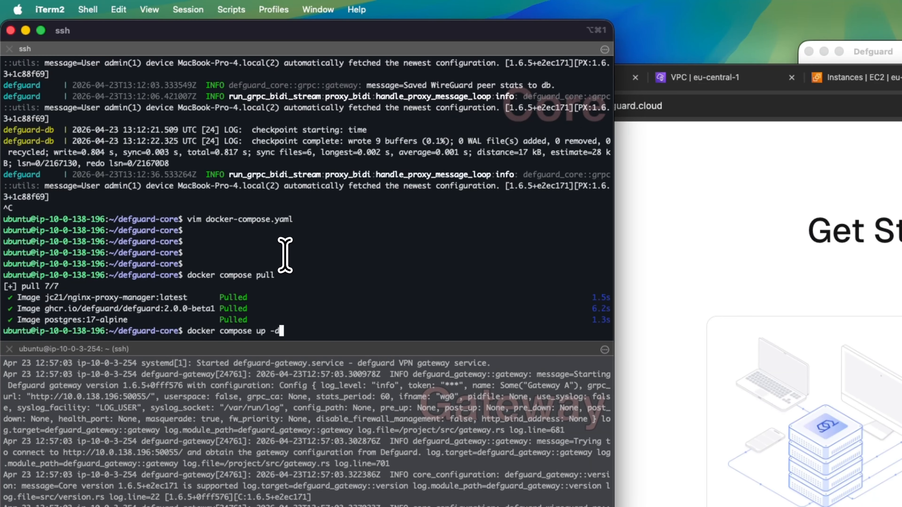
pyautogui.press('Return')
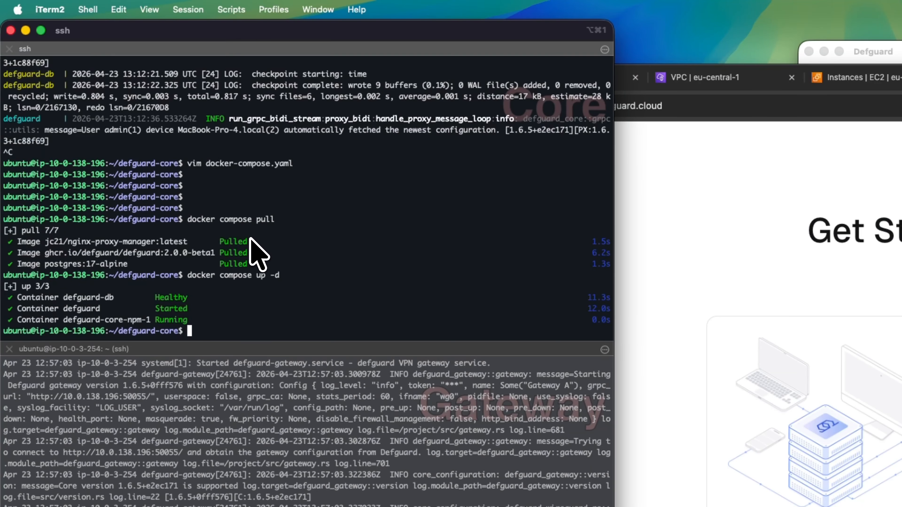
# Recall the docker compose logs command from history and follow the container logs.
pyautogui.hotkey('ctrl', 'r')
pyautogui.write('logs')
pyautogui.press('Return')
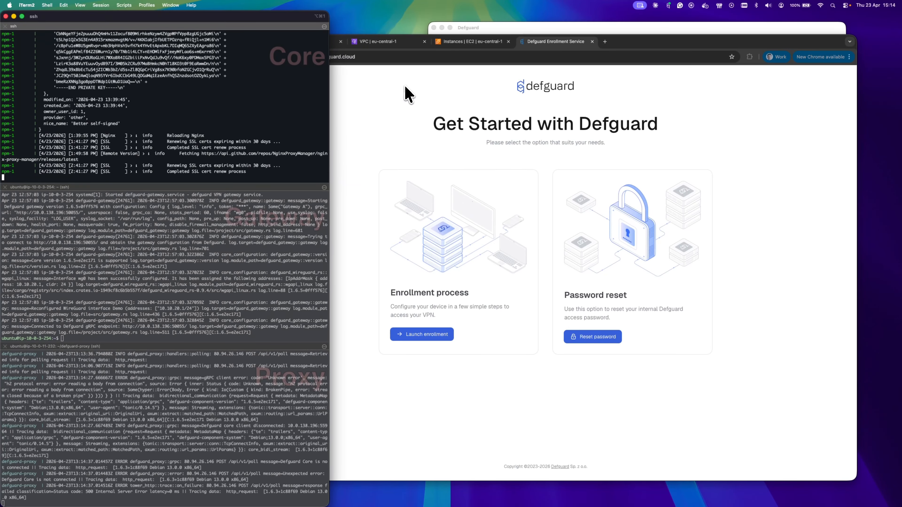
# In the Defguard Demo tab, strip /admin/overview from the URL and load the core root page.
pyautogui.click(404, 86)
pyautogui.click(312, 40)
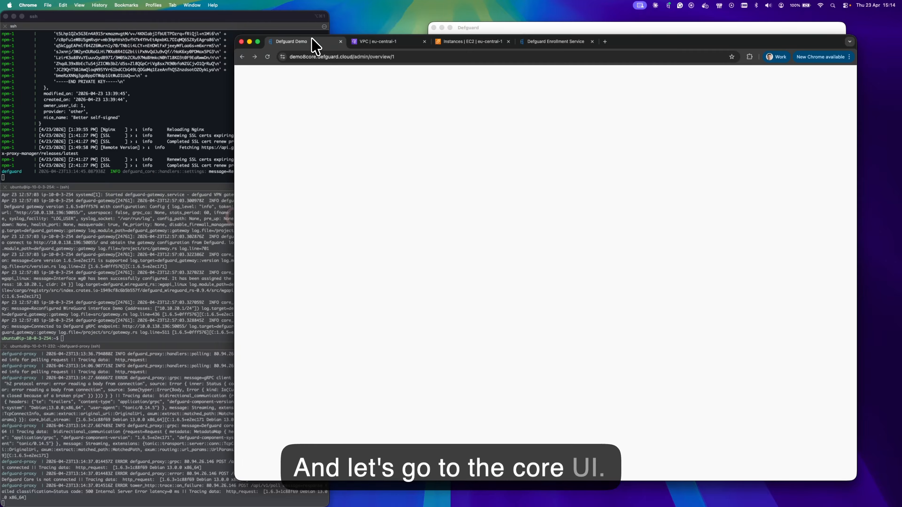
pyautogui.click(417, 58)
pyautogui.click(417, 58)
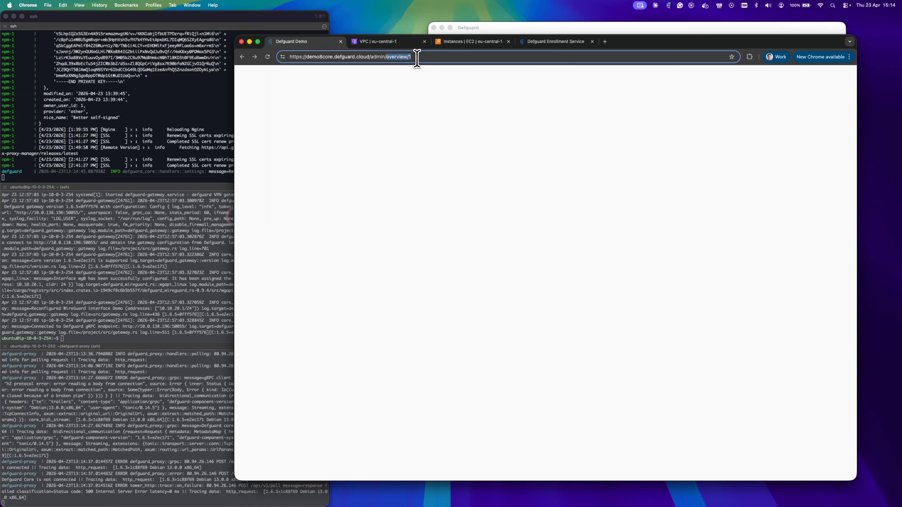
pyautogui.press('BackSpace')
pyautogui.press('Return')
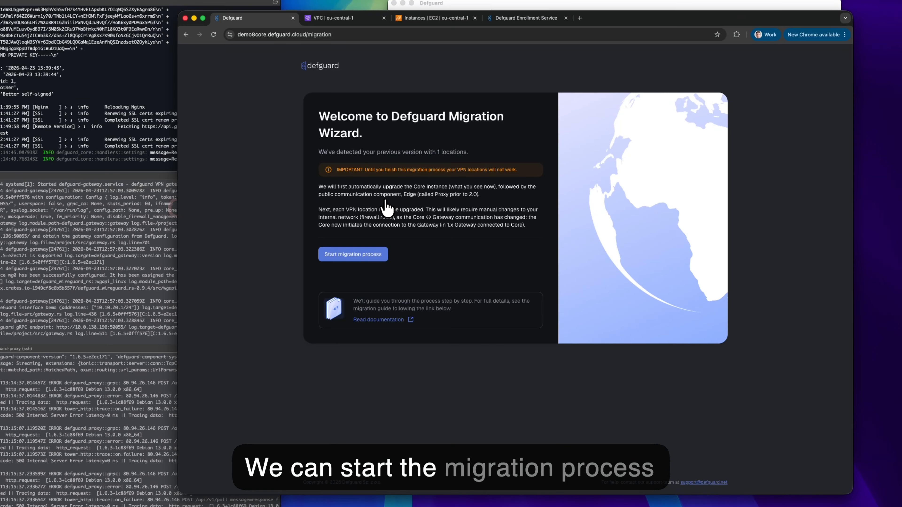
# Start the migration process to reach Step 1, General Configuration.
pyautogui.click(369, 255)
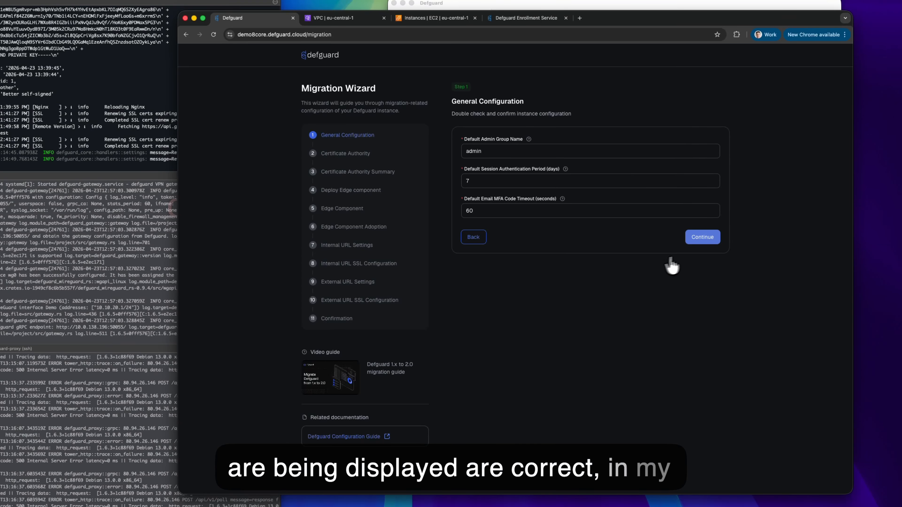
# Accept the general settings, then generate the certificate authority with an admin e-mail and 5-year validity.
pyautogui.click(699, 241)
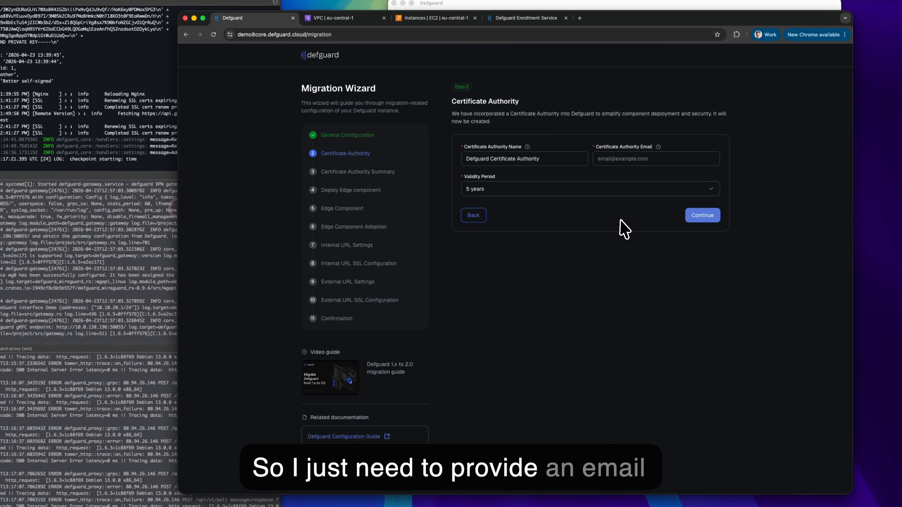
pyautogui.click(626, 160)
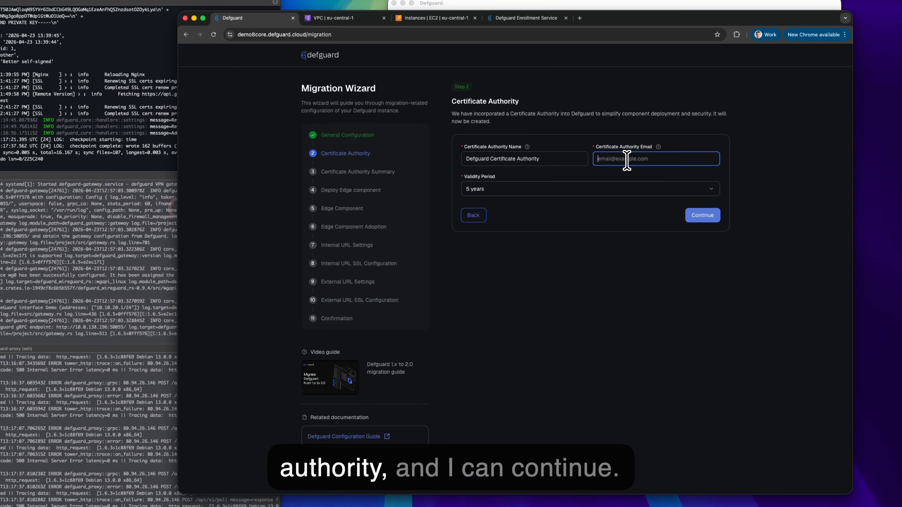
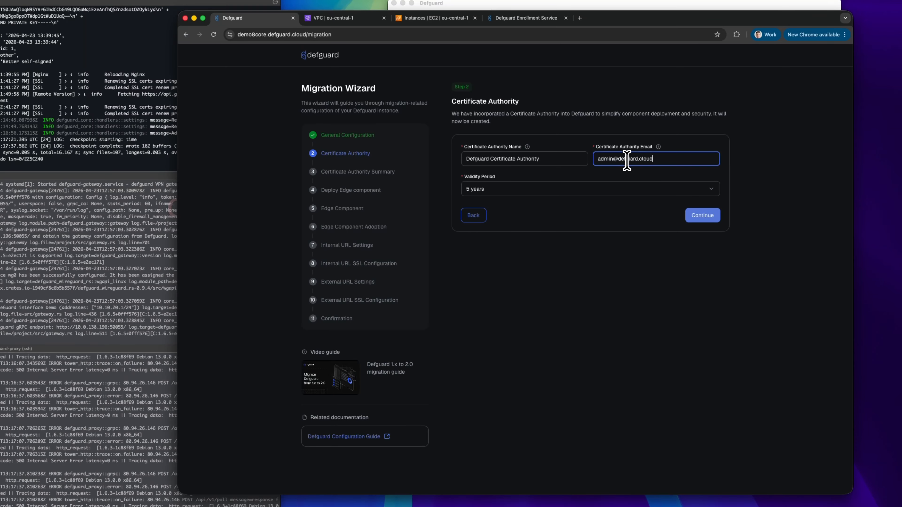
pyautogui.click(699, 216)
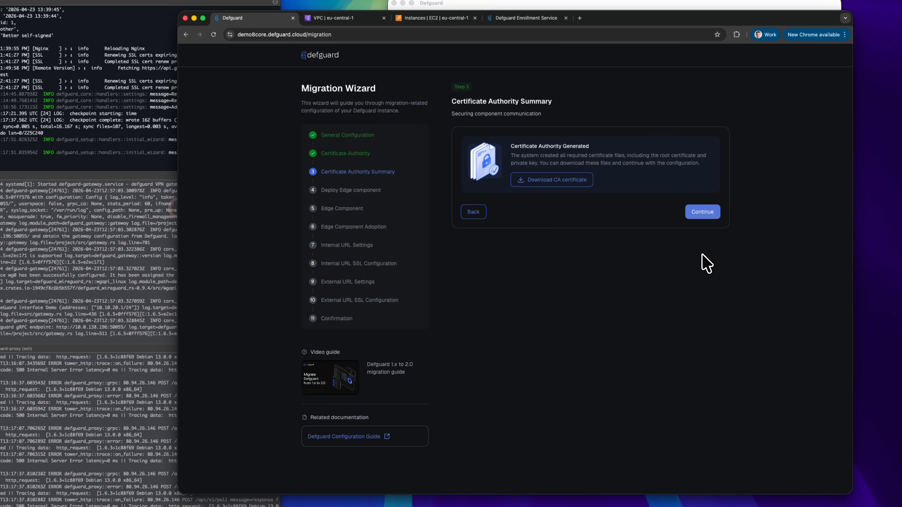
# Continue past the CA summary and show the Edge component's Docker compose instructions.
pyautogui.click(702, 215)
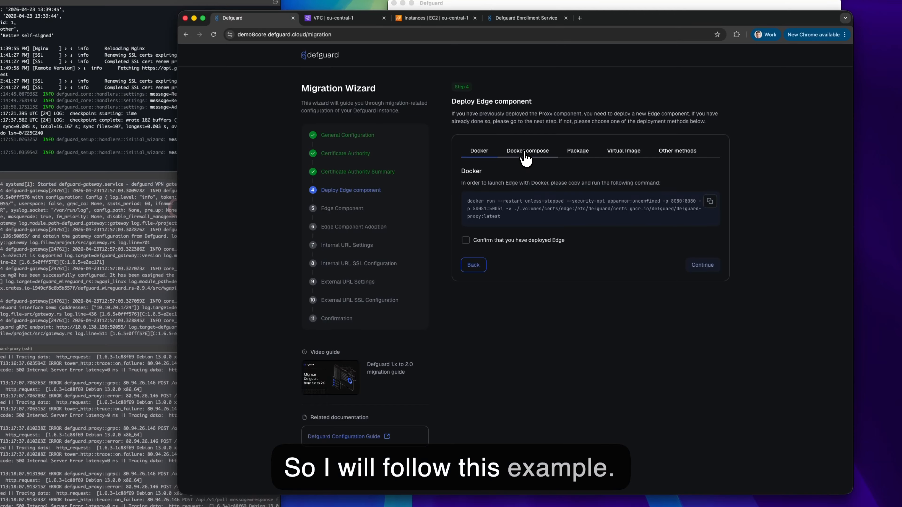
pyautogui.click(533, 154)
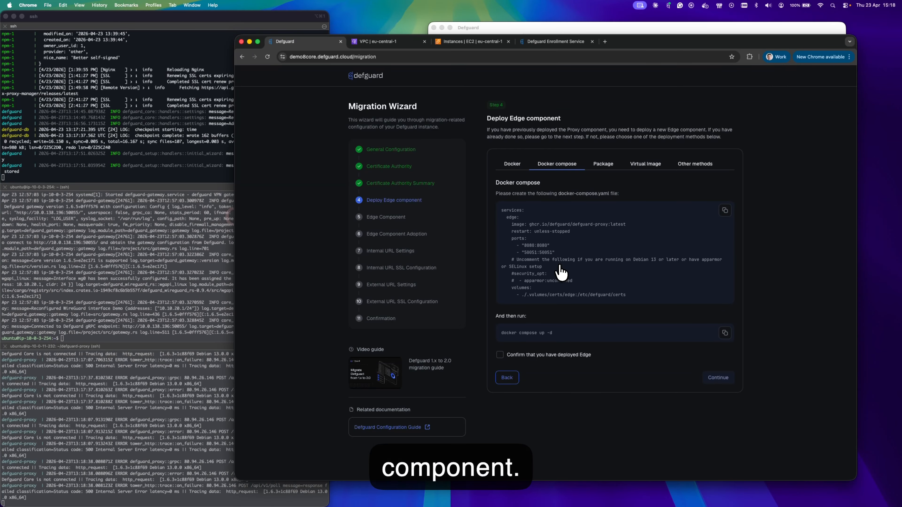
# Stop the proxy log output and open docker-compose.yaml in vim on the proxy server.
pyautogui.click(150, 398)
pyautogui.hotkey('ctrl', 'c')
pyautogui.write('vim docker-compose.yaml')
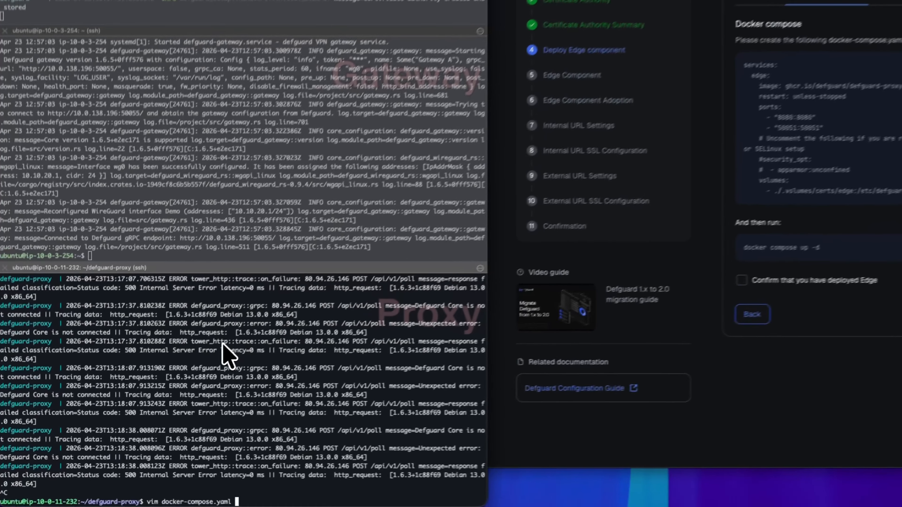
pyautogui.press('Return')
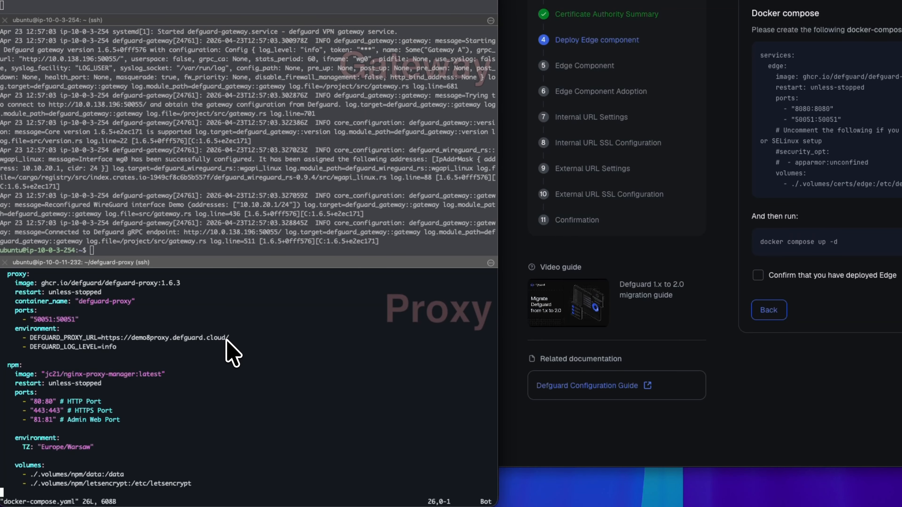
pyautogui.scroll(6, 231, 352)
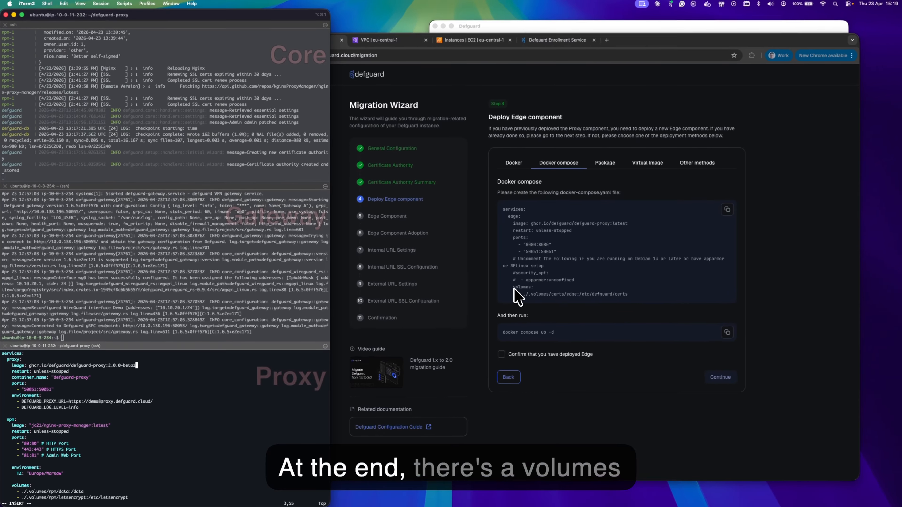
# Paste the wizard's certs volumes lines below DEFGUARD_LOG_LEVEL=info and save the compose file.
pyautogui.click(516, 289)
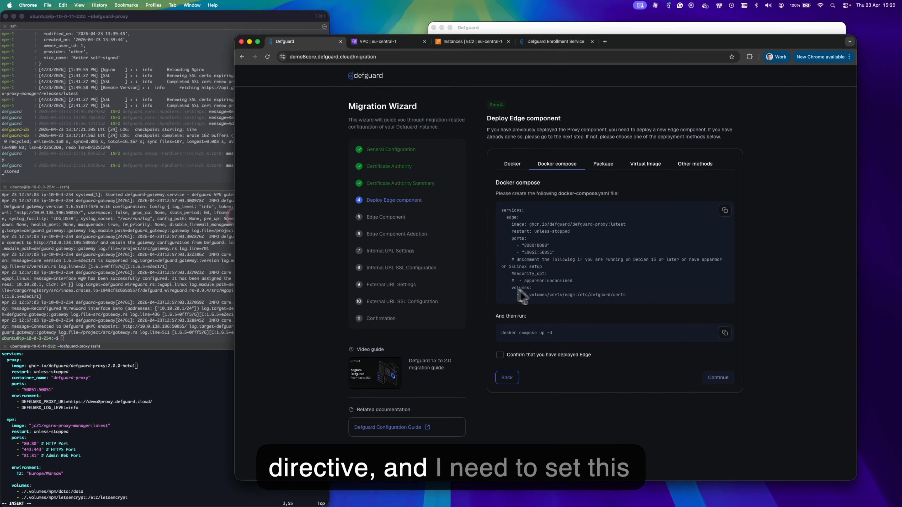
pyautogui.moveTo(511, 288); pyautogui.dragTo(636, 300)
pyautogui.click(148, 401)
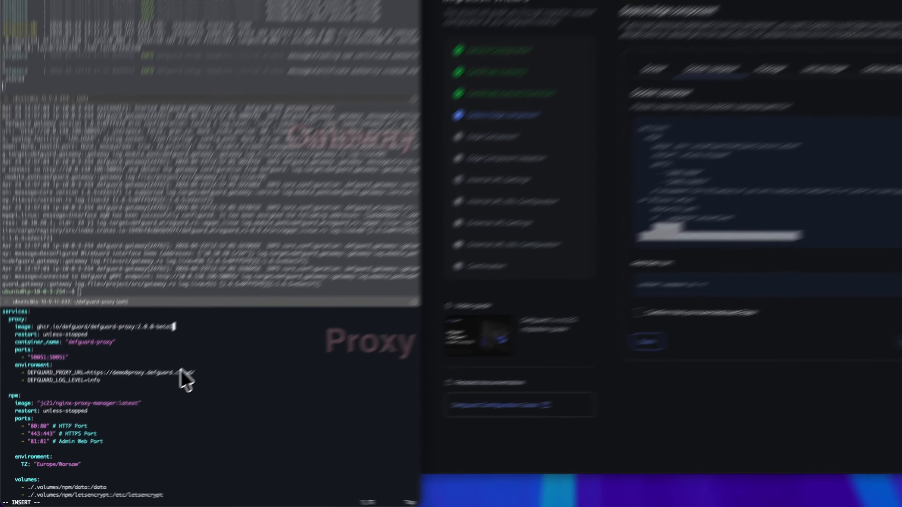
pyautogui.press('Down')
pyautogui.press('Down')
pyautogui.press('Down')
pyautogui.press('Down')
pyautogui.press('Down')
pyautogui.press('Down')
pyautogui.press('Down')
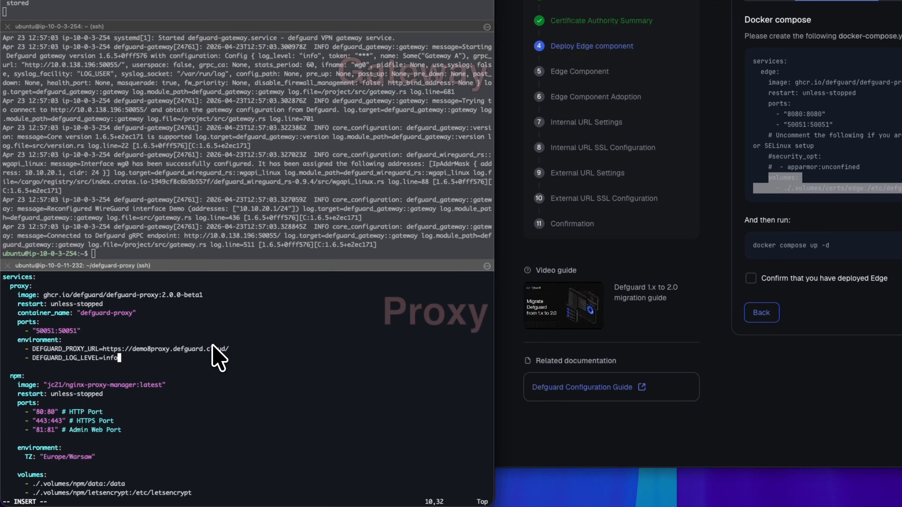
pyautogui.press('Return')
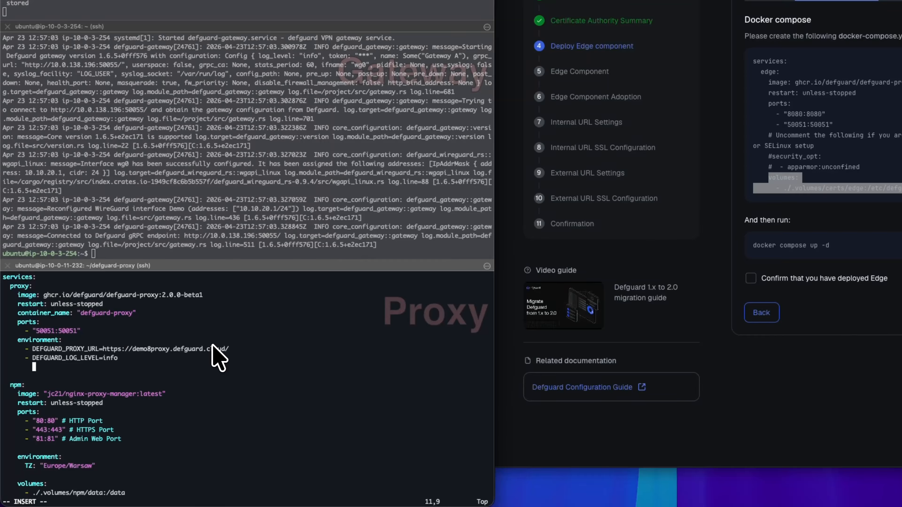
pyautogui.write('volumes:       - ./.volumes/certs/edge:/etc/defguard/certs')
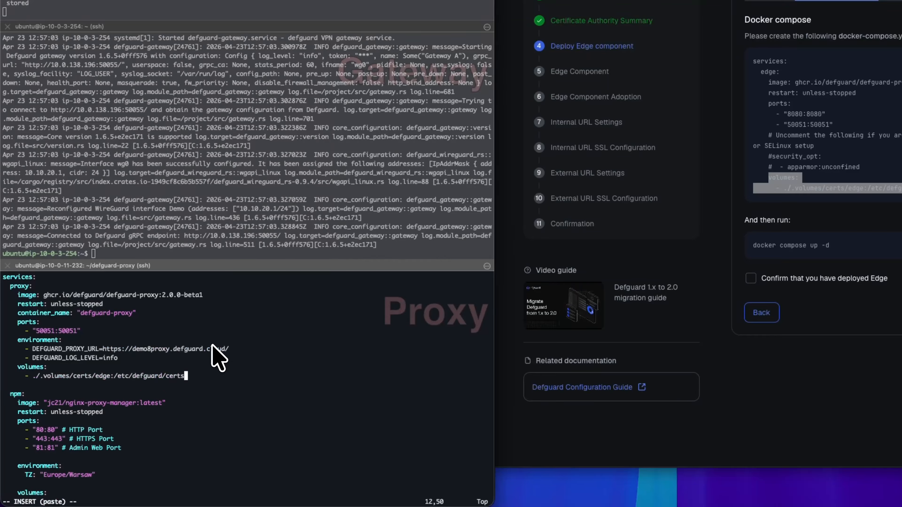
pyautogui.press('Escape')
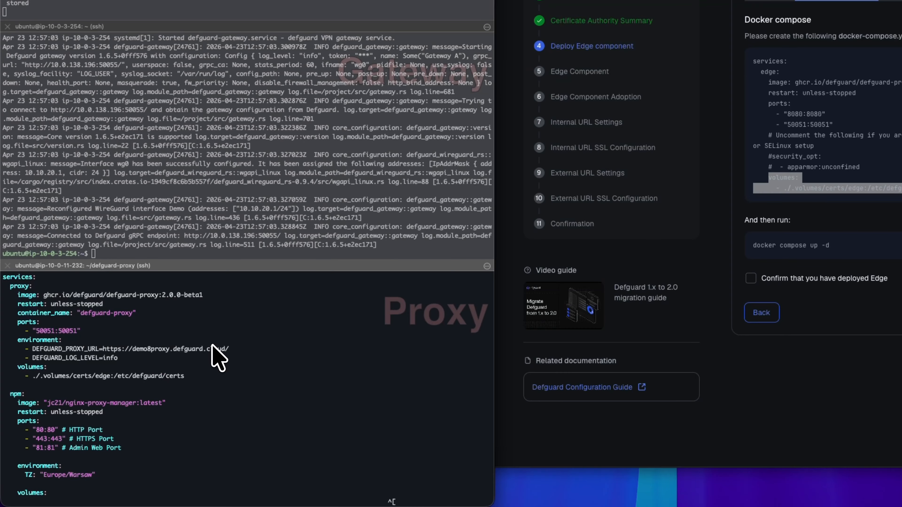
pyautogui.write(':')
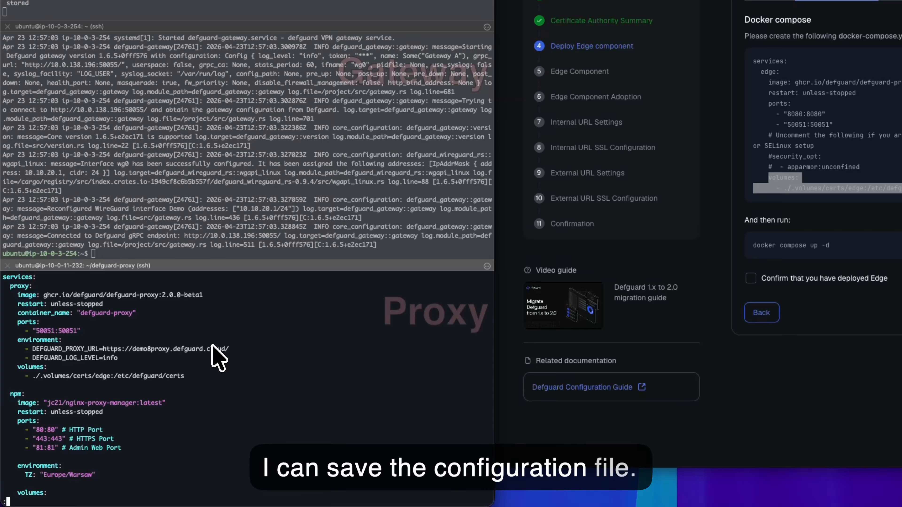
pyautogui.write('wq')
pyautogui.press('Return')
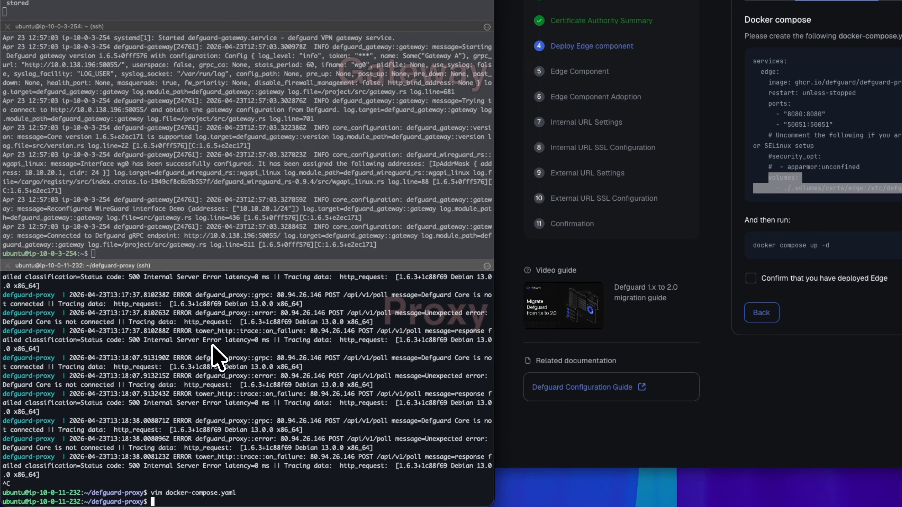
# Pull the new proxy images, start the stack detached with docker compose up -d, and follow its logs.
pyautogui.write('docker compose pull')
pyautogui.press('Return')
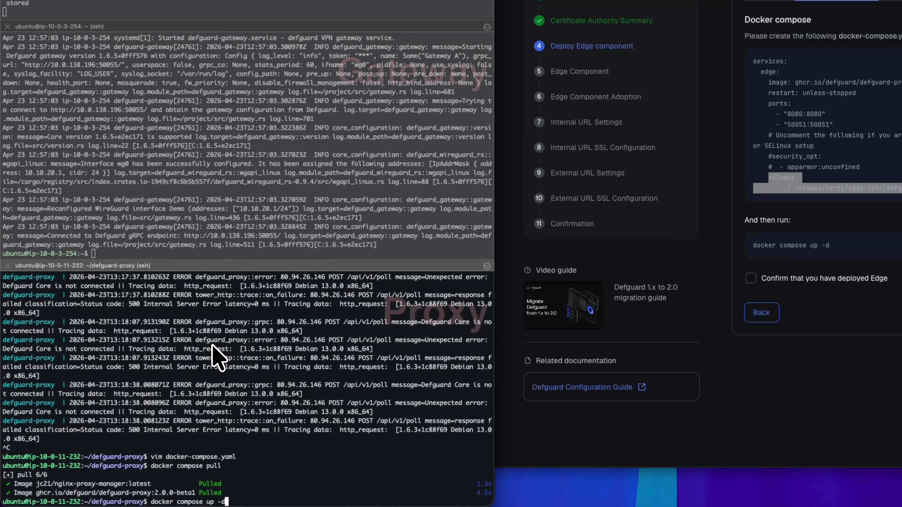
pyautogui.press('Return')
pyautogui.press('Up')
pyautogui.press('Up')
pyautogui.press('Up')
pyautogui.press('Up')
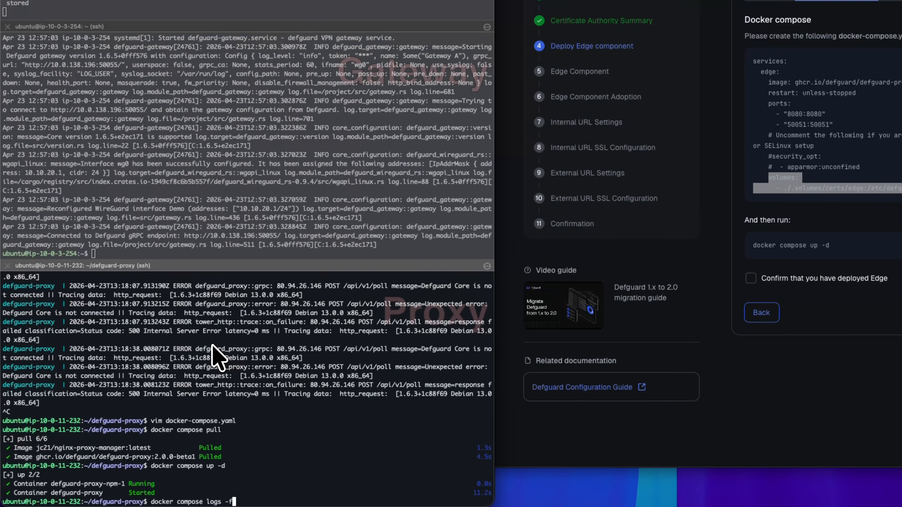
pyautogui.hotkey('ctrl', 'l')
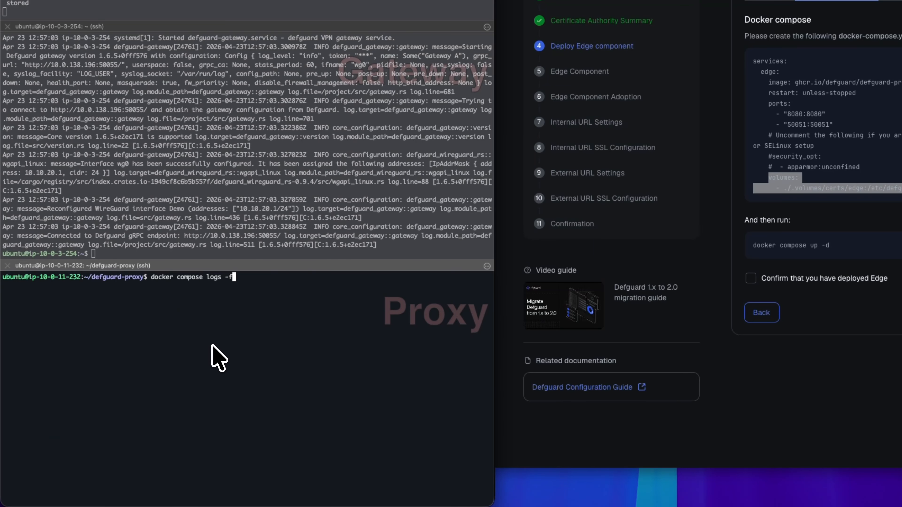
pyautogui.press('Return')
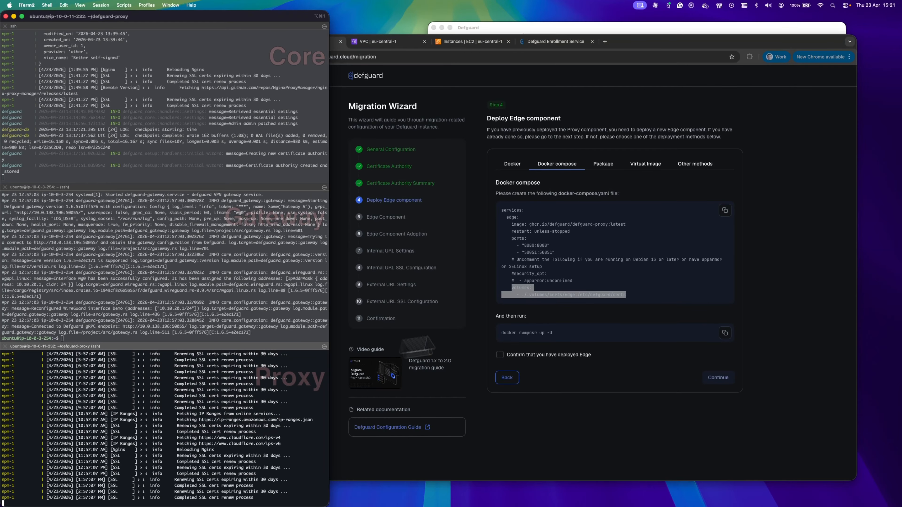
# Confirm that the Edge has been deployed and continue to the Edge Component step.
pyautogui.click(610, 321)
pyautogui.click(602, 318)
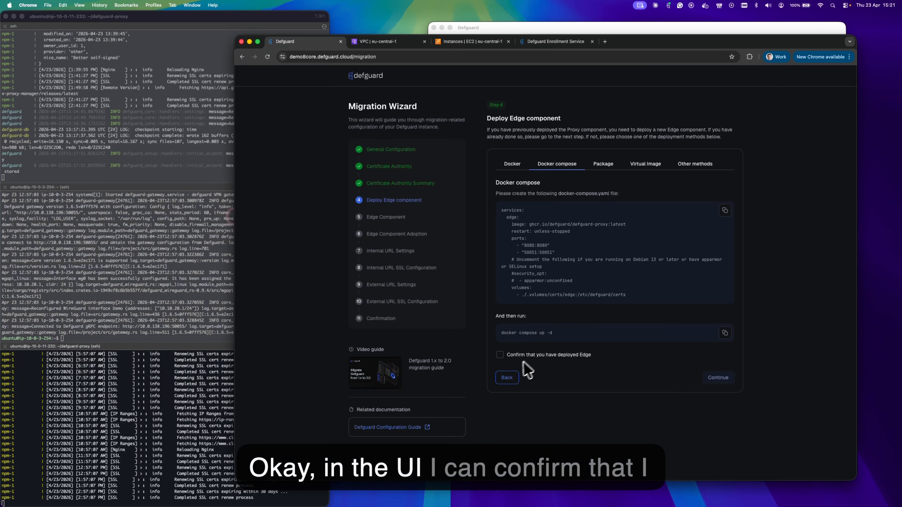
pyautogui.click(501, 355)
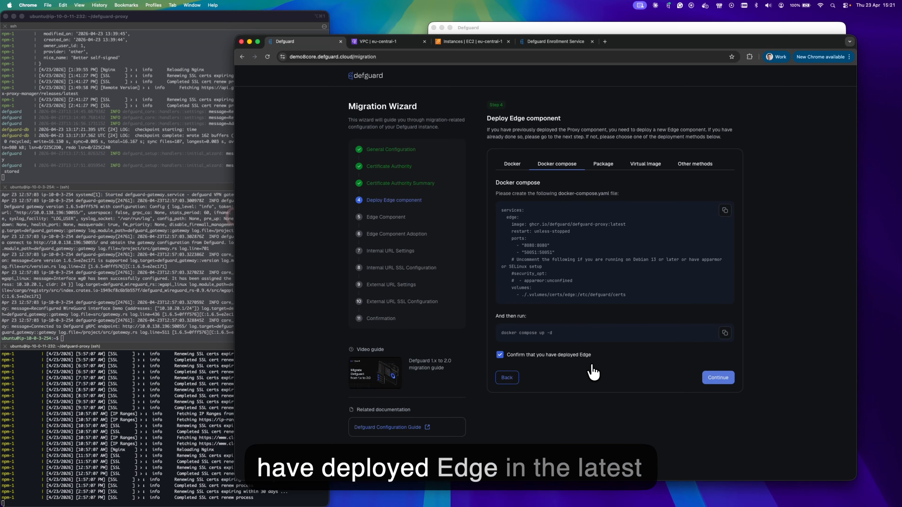
pyautogui.click(718, 378)
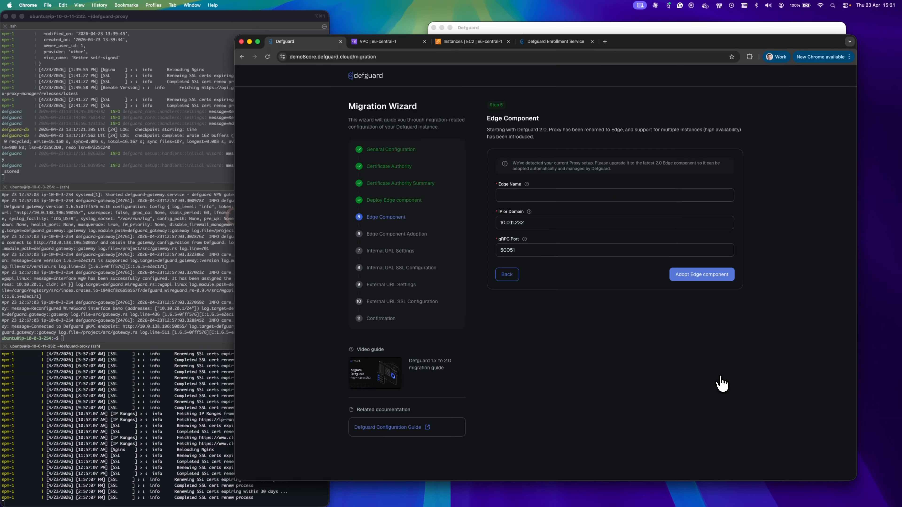
# Name the new edge Edge1.
pyautogui.click(529, 195)
pyautogui.write('Edge')
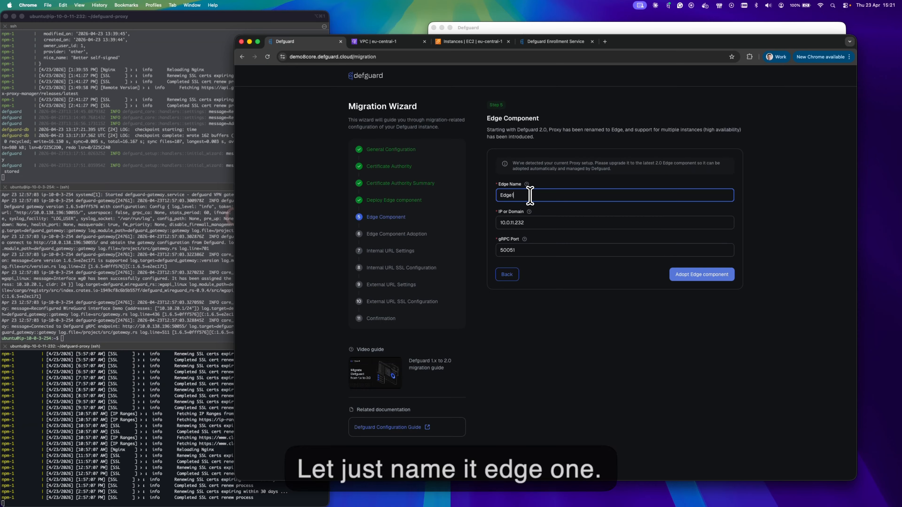
pyautogui.write('1')
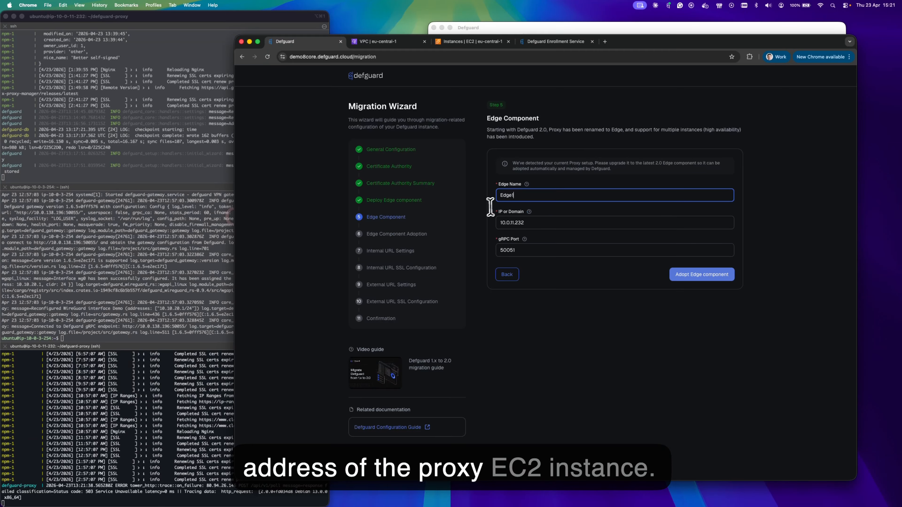
pyautogui.moveTo(519, 238)
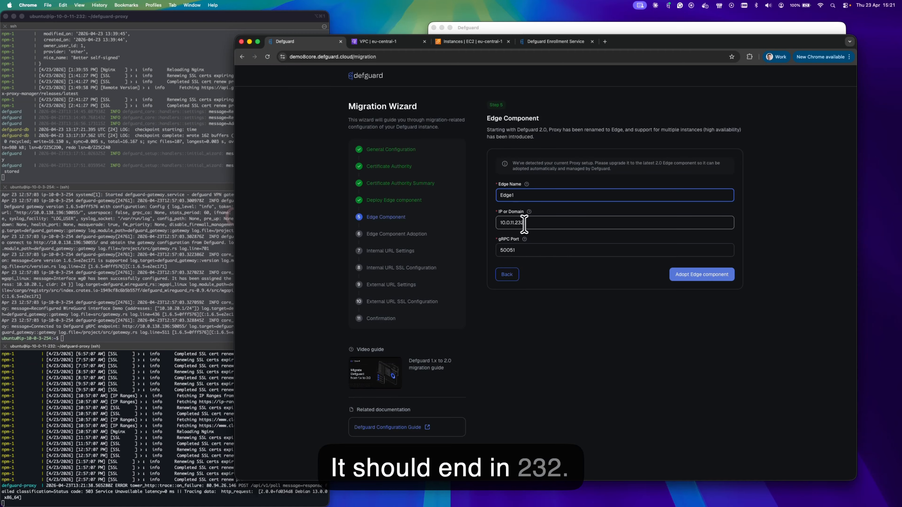
pyautogui.click(468, 42)
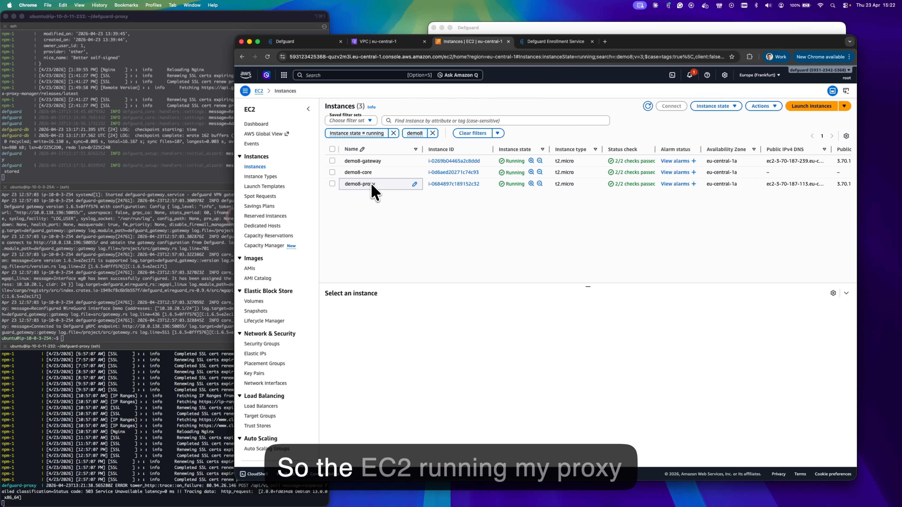
pyautogui.click(453, 184)
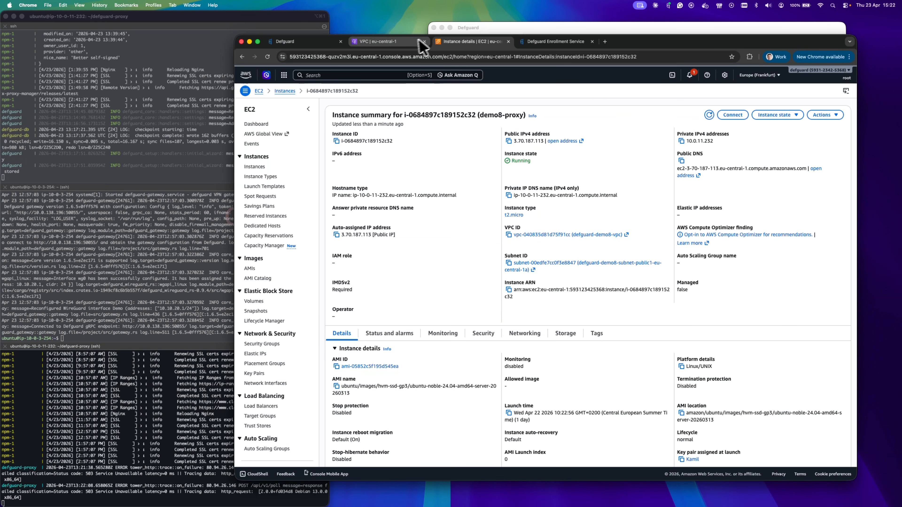
pyautogui.click(308, 43)
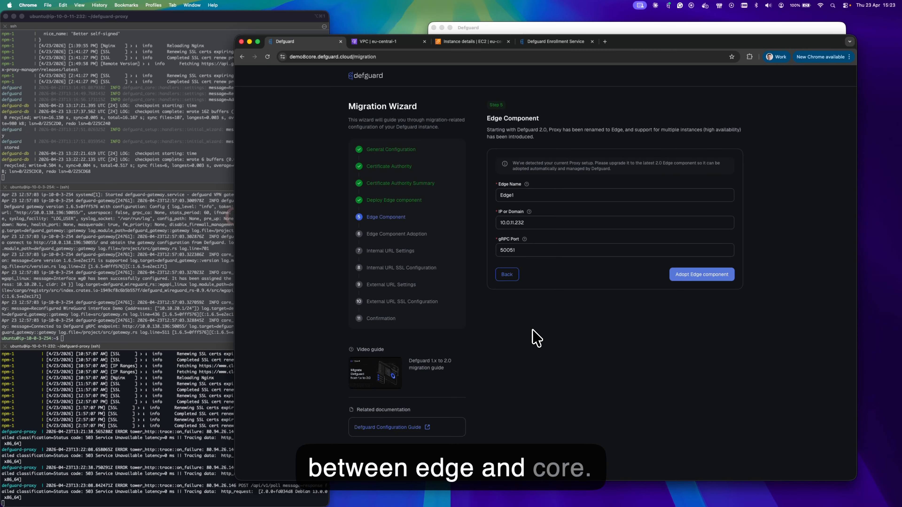
# Adopt Edge1 as the Edge component and continue once all adoption checks pass.
pyautogui.click(707, 278)
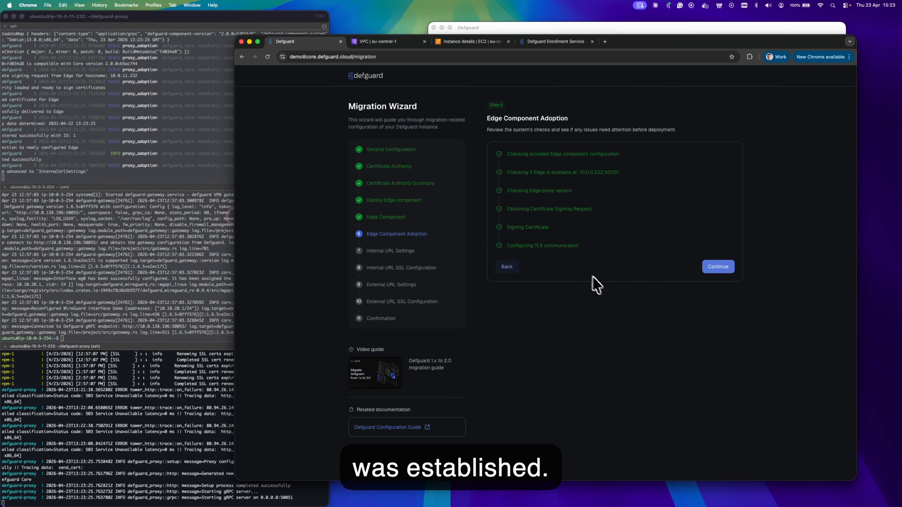
pyautogui.click(720, 271)
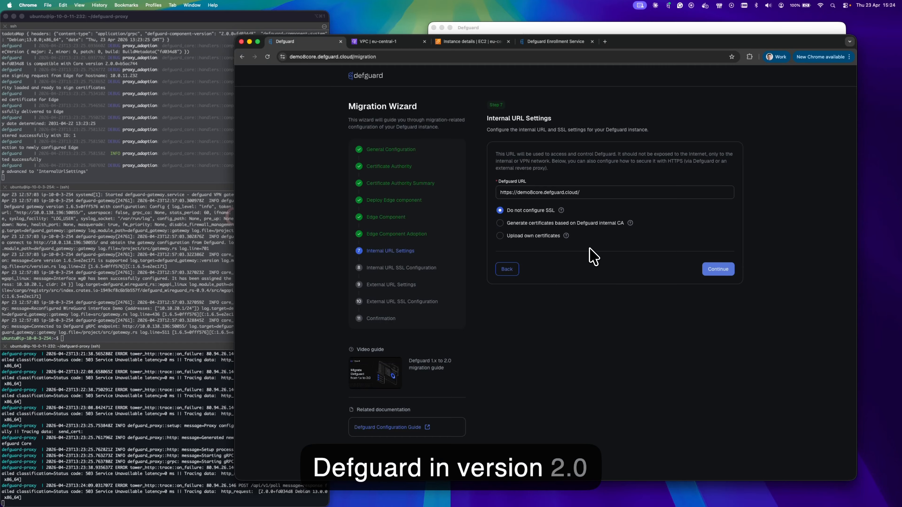
# Accept the internal URL with 'Do not configure SSL' and the internal SSL configuration.
pyautogui.click(718, 269)
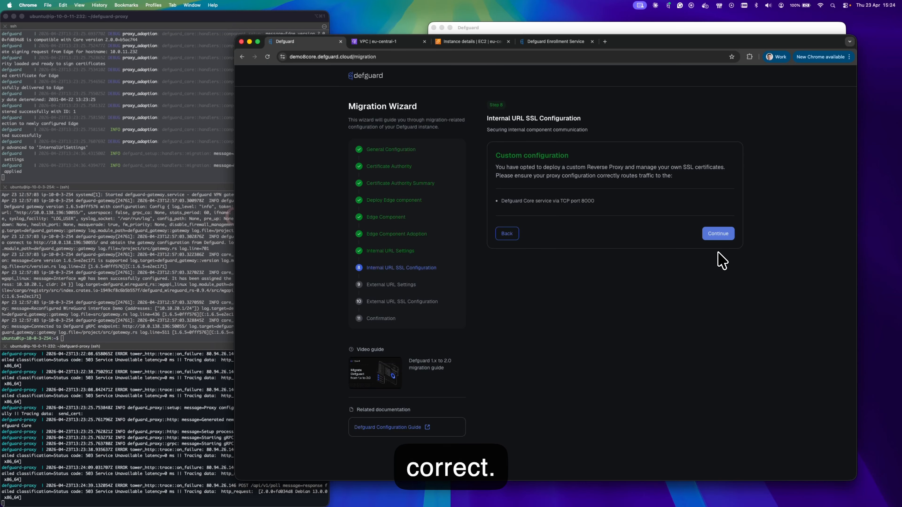
pyautogui.click(718, 234)
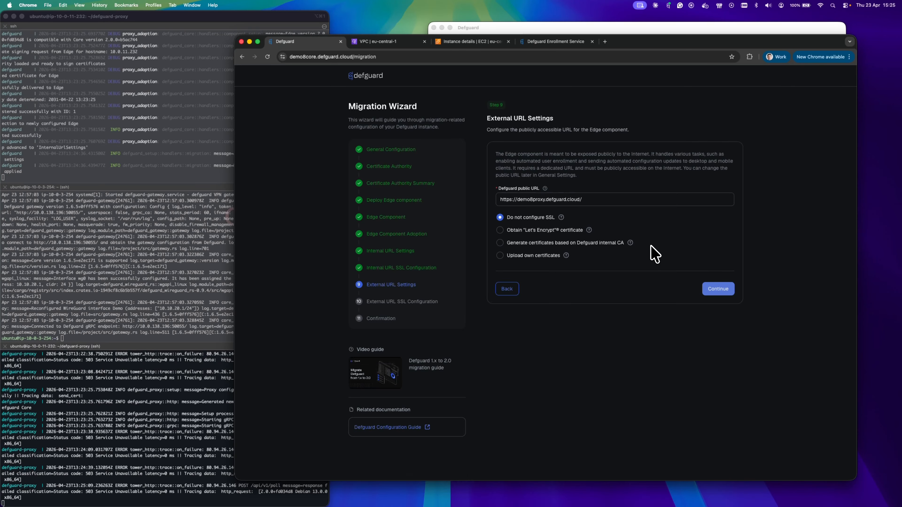
# Accept the external URL without SSL, reach the migration confirmation, then view the demo8-proxy EC2 instance.
pyautogui.click(717, 290)
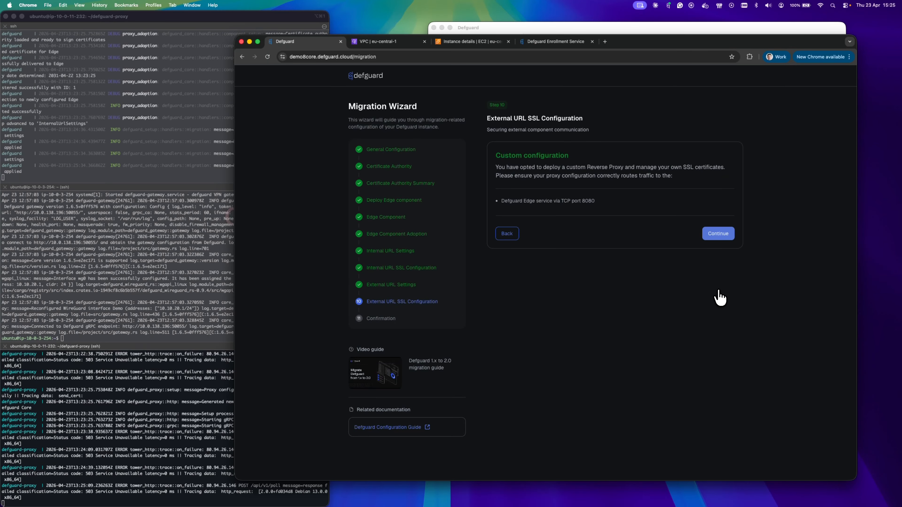
pyautogui.click(721, 236)
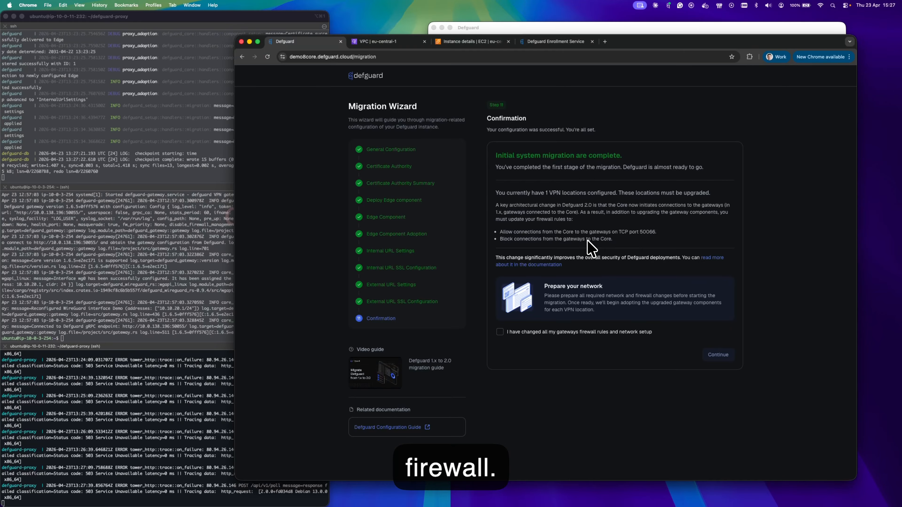
pyautogui.click(473, 42)
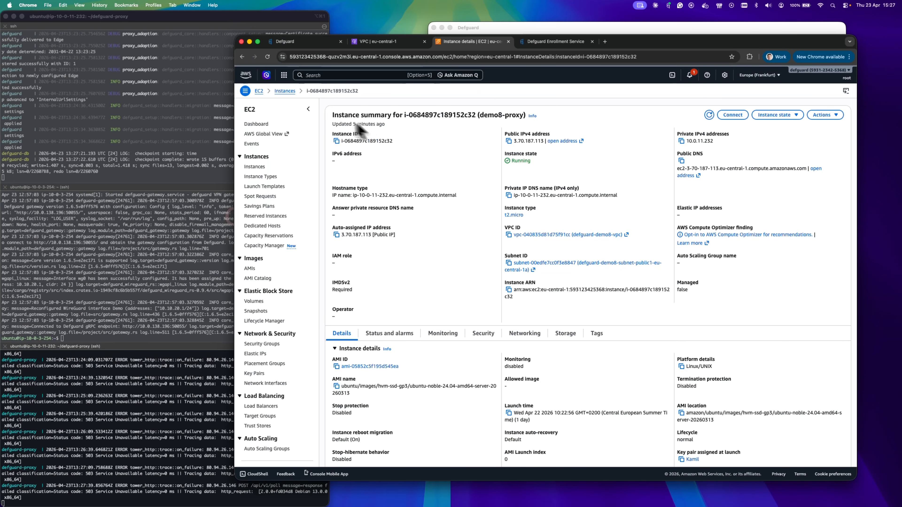
# Open the demo8-gateway instance's security group, demo8-gateway-sg.
pyautogui.click(285, 91)
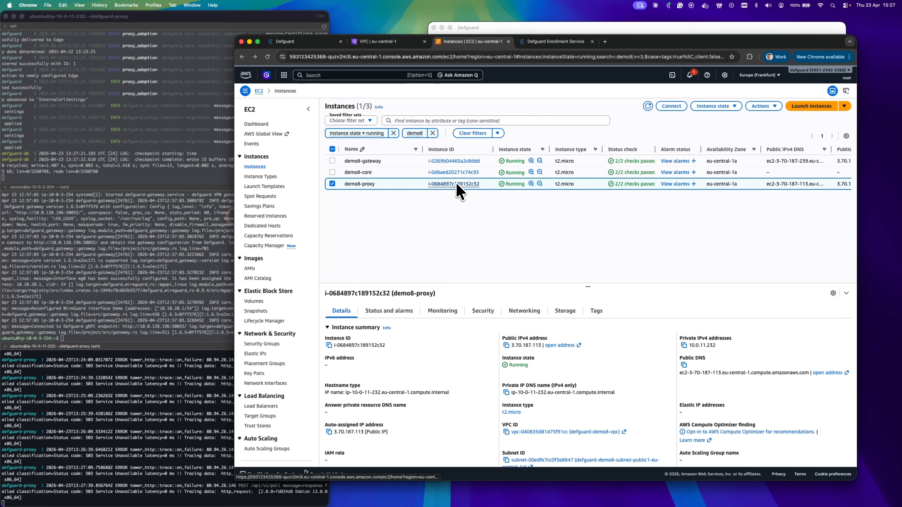
pyautogui.click(452, 162)
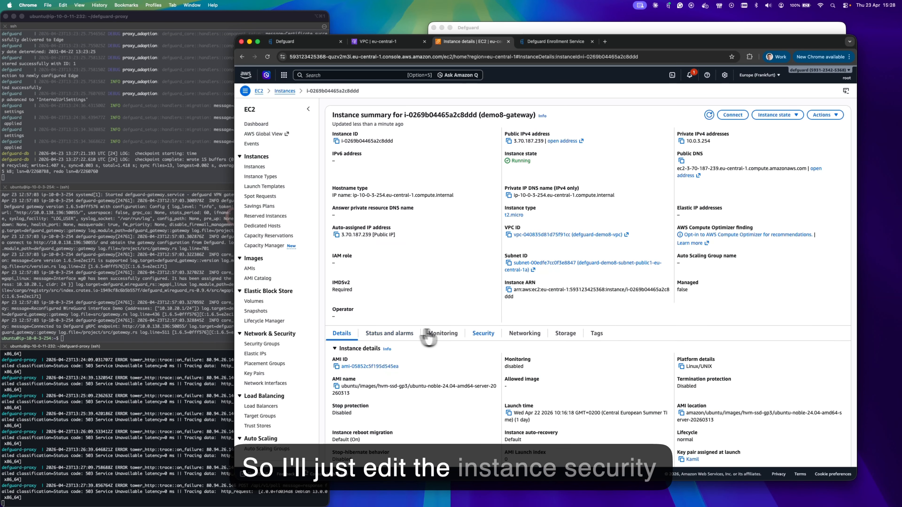
pyautogui.click(483, 333)
pyautogui.click(356, 447)
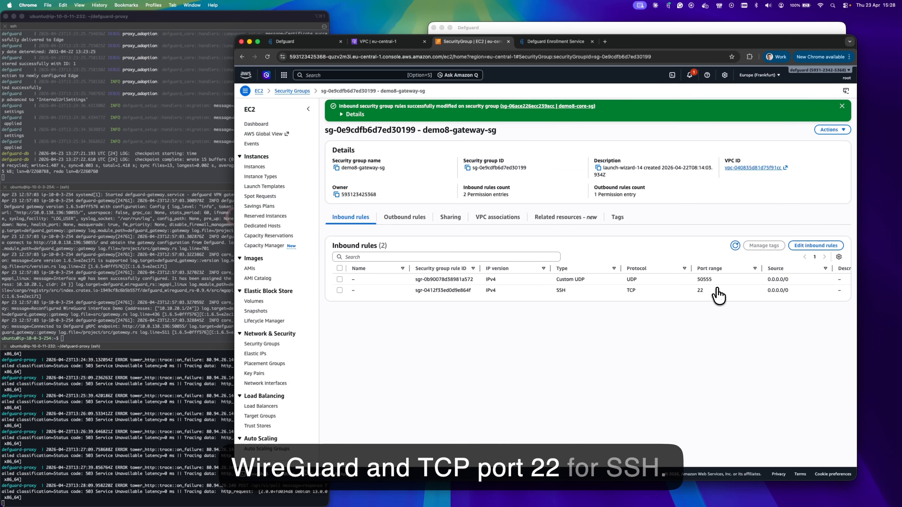
# Set the Custom TCP 50066 inbound rule's source to demo8-core-sg and save the rules.
pyautogui.click(816, 245)
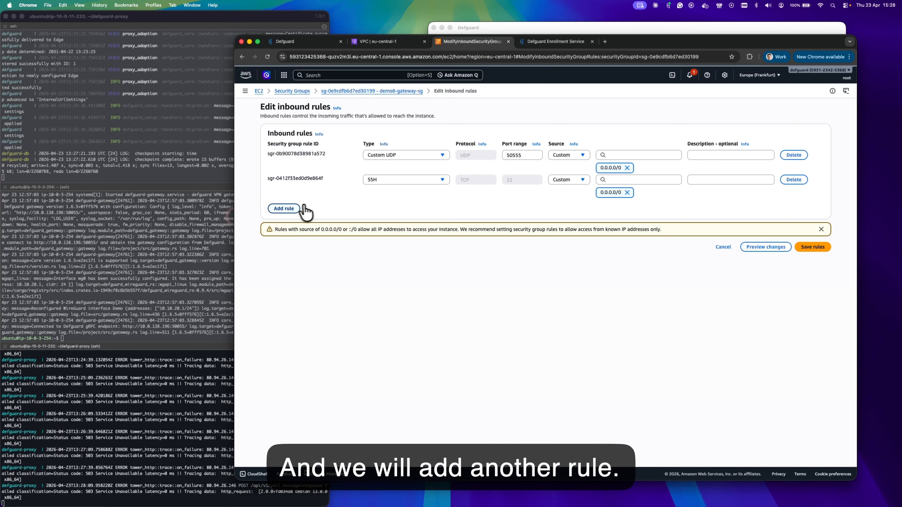
pyautogui.click(297, 208)
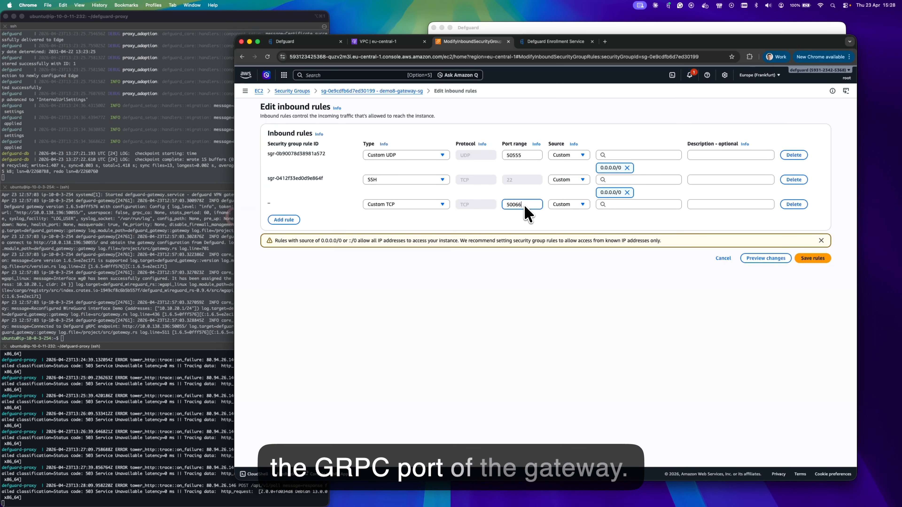
pyautogui.click(585, 205)
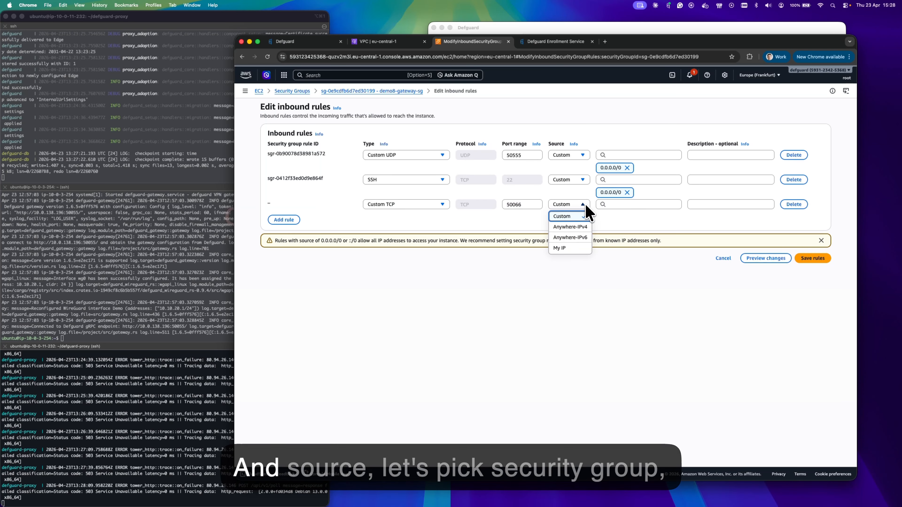
pyautogui.click(634, 236)
pyautogui.click(630, 205)
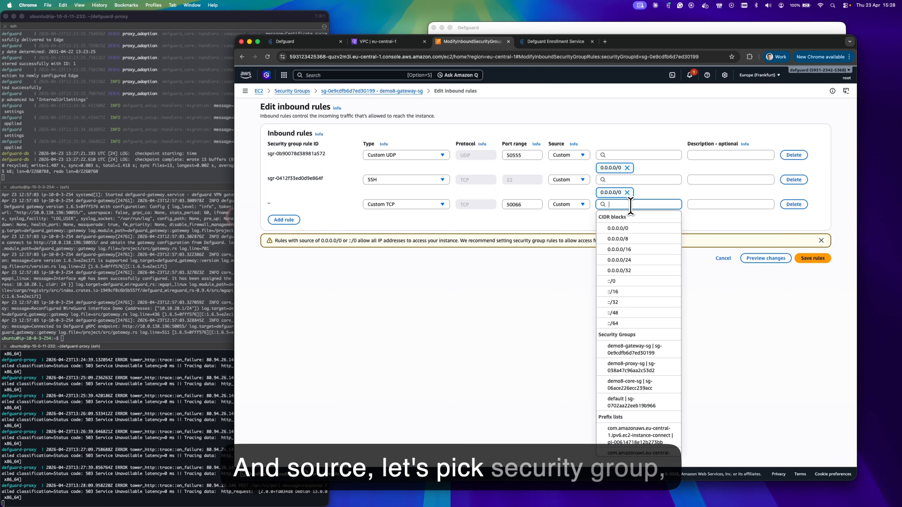
pyautogui.write('core')
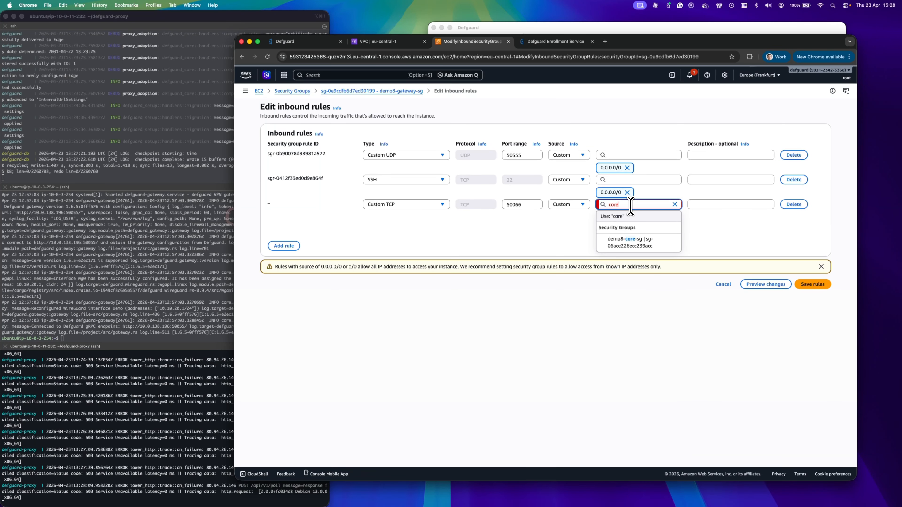
pyautogui.click(634, 242)
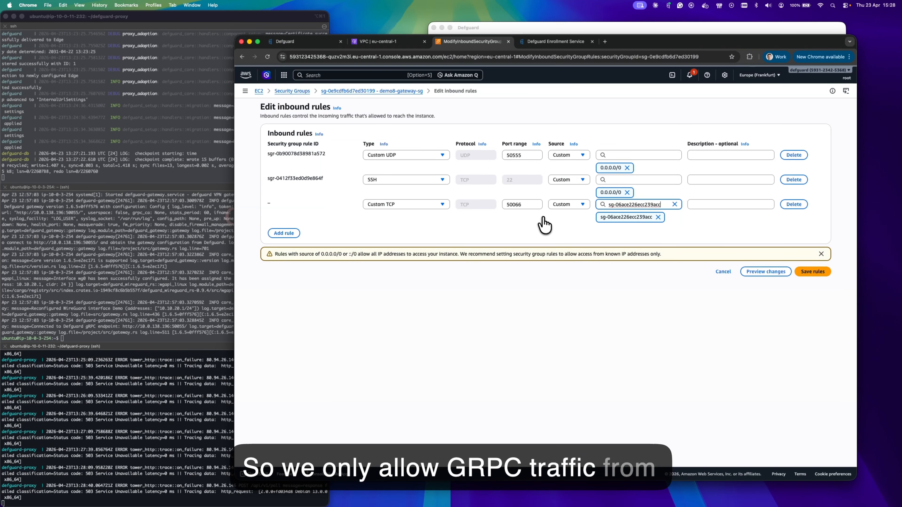
pyautogui.click(809, 272)
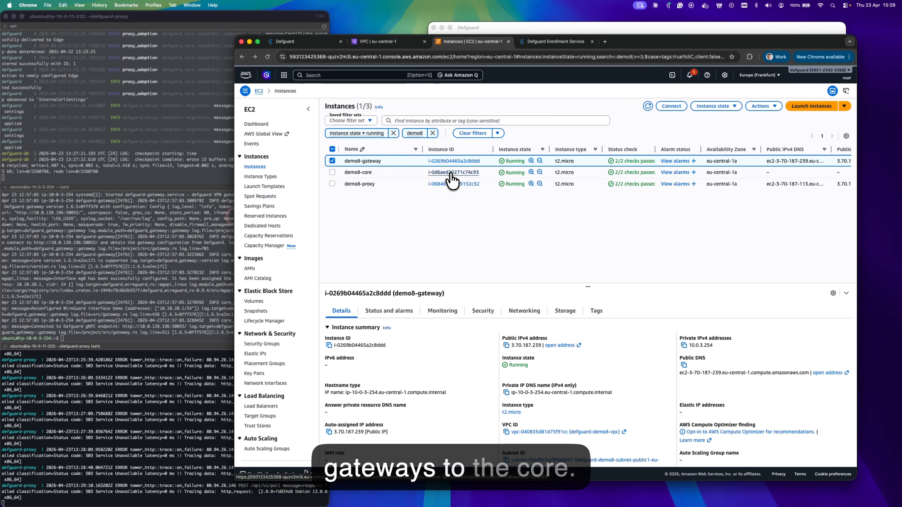
# Delete the Custom TCP 50055 inbound rule from demo8-core-sg and save the rules.
pyautogui.click(451, 173)
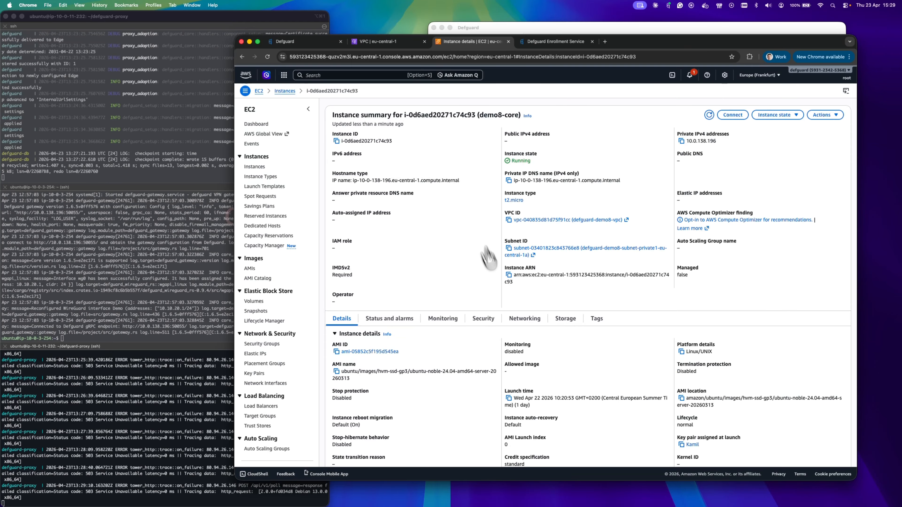
pyautogui.click(484, 319)
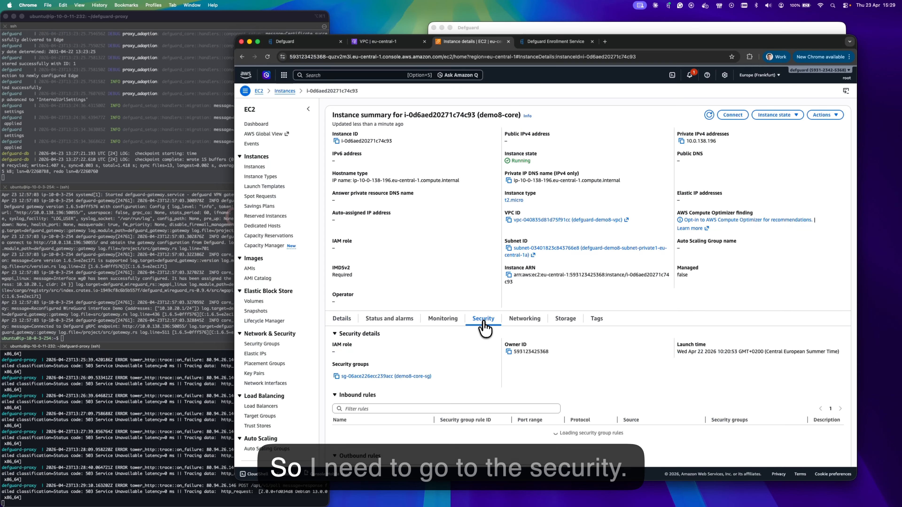
pyautogui.click(390, 383)
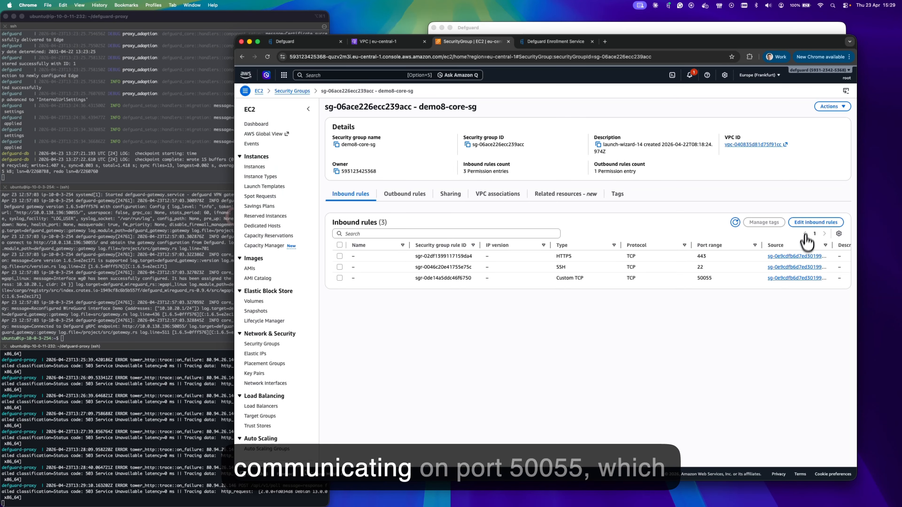
pyautogui.click(808, 224)
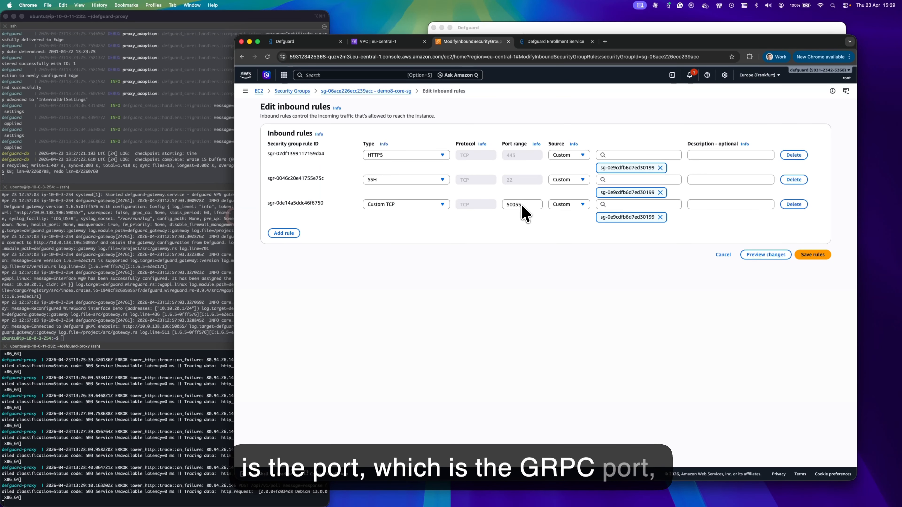
pyautogui.click(793, 204)
pyautogui.click(806, 229)
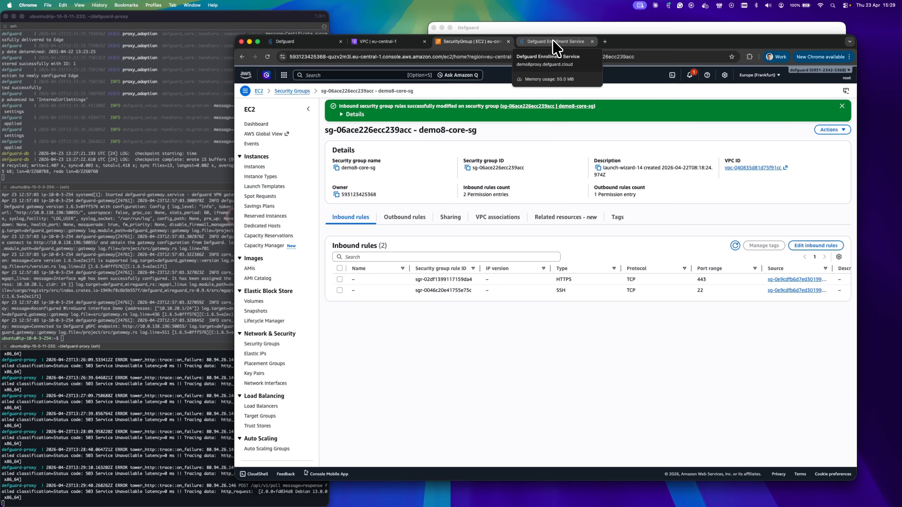
pyautogui.click(288, 41)
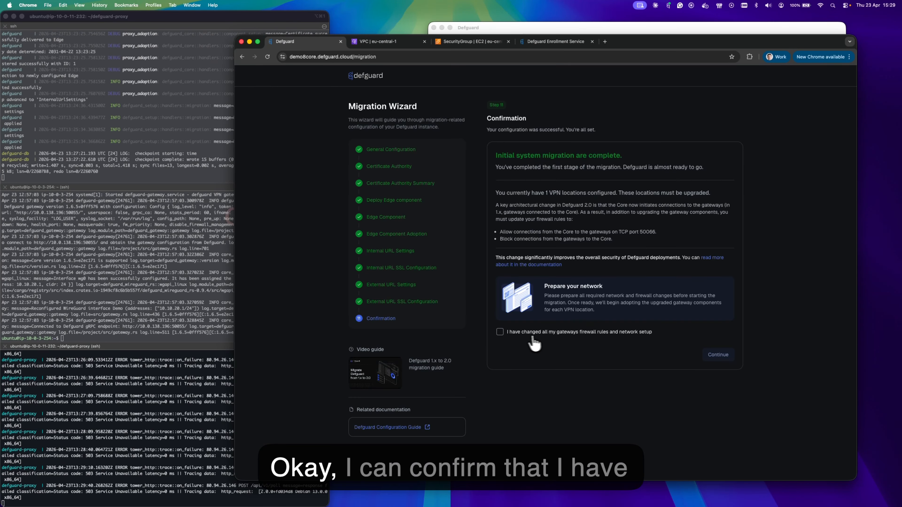
# Tick 'I have changed all my gateways firewall rules and network setup' and continue.
pyautogui.click(500, 333)
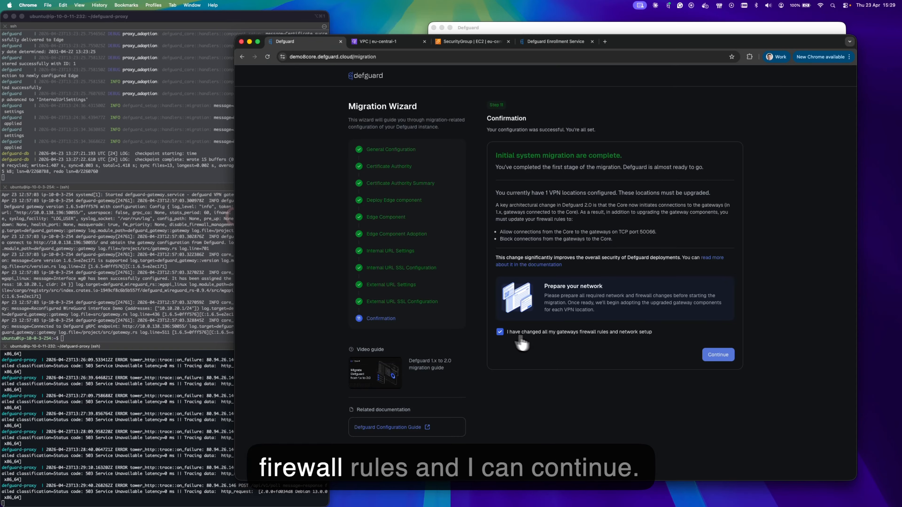
pyautogui.click(718, 357)
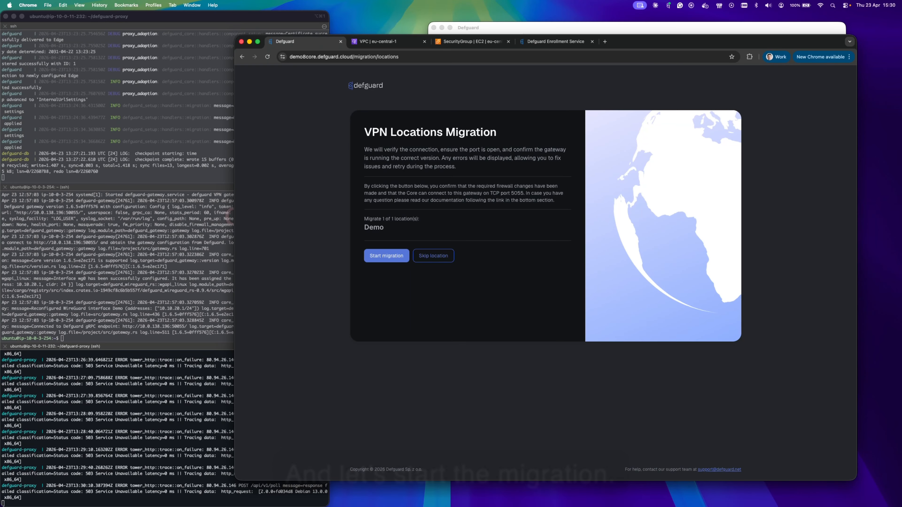
# Start migrating the Demo location and show the Package install commands for the gateway.
pyautogui.click(398, 259)
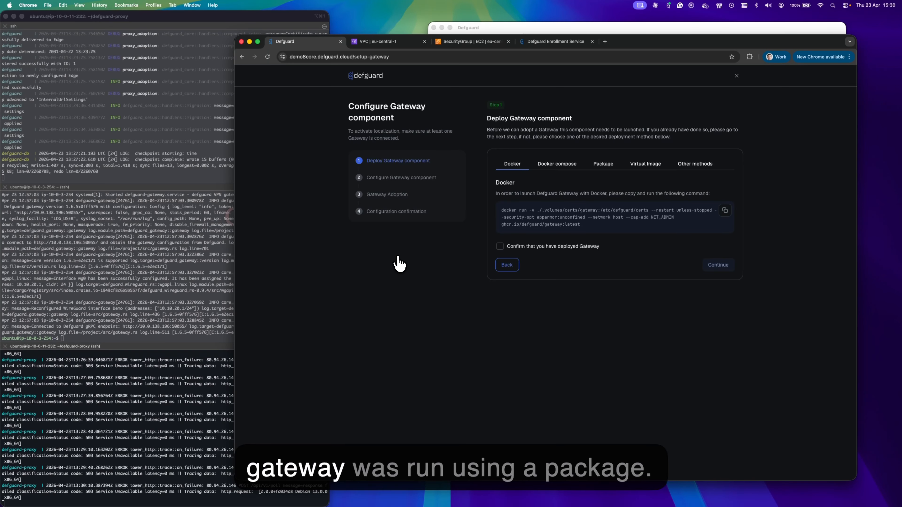
pyautogui.click(604, 165)
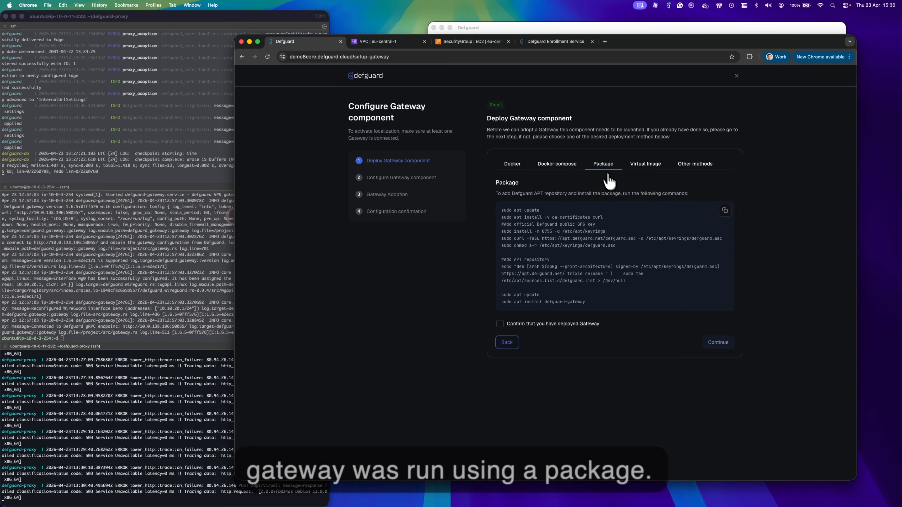
pyautogui.click(167, 265)
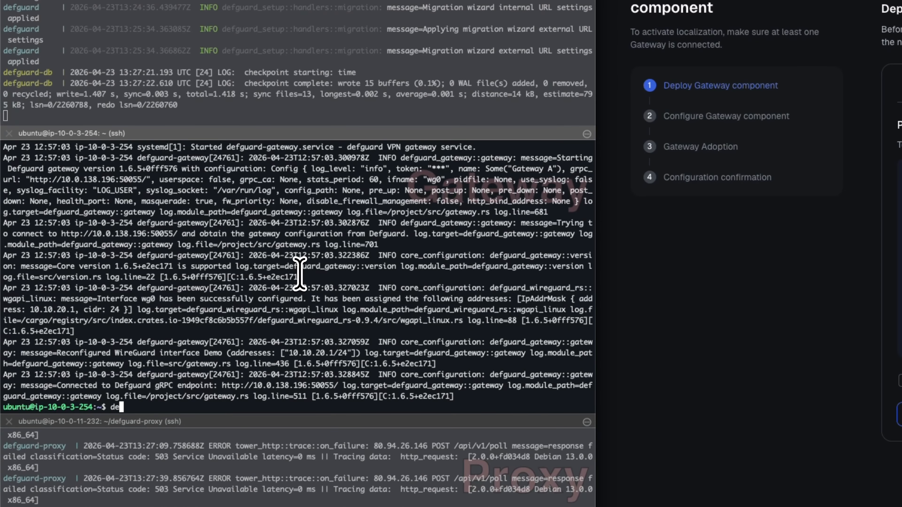
# Upgrade defguard-gateway from 1.6.5 to 2.0.0 via apt and verify the installed version.
pyautogui.write('defguard-gateway -V')
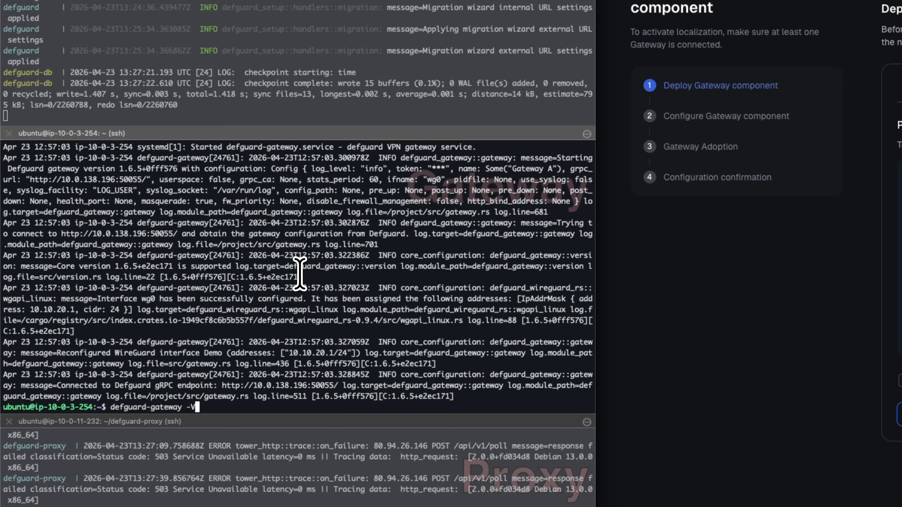
pyautogui.press('Return')
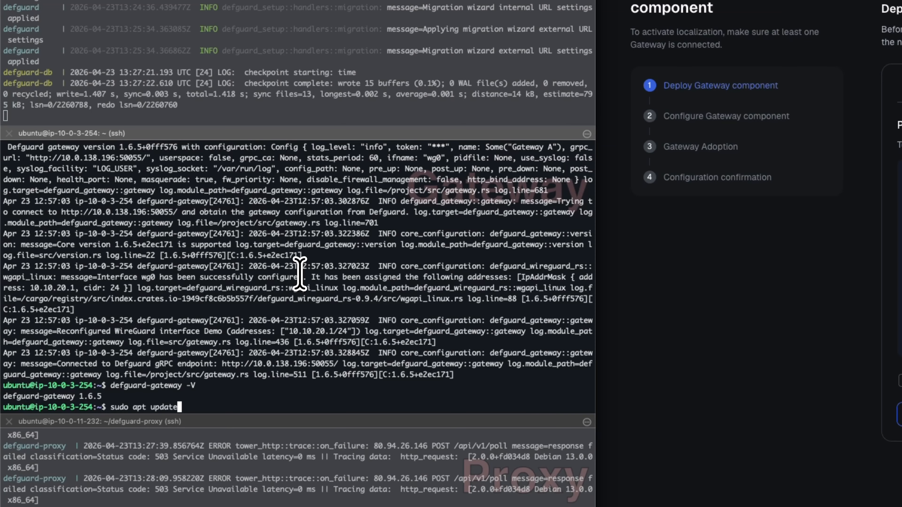
pyautogui.press('Return')
pyautogui.write('sudo apt install defguard-gateway')
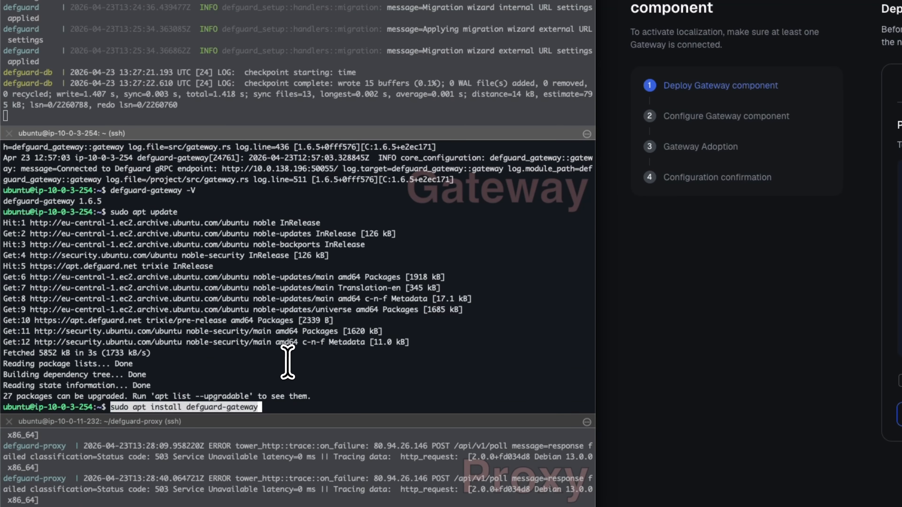
pyautogui.press('Return')
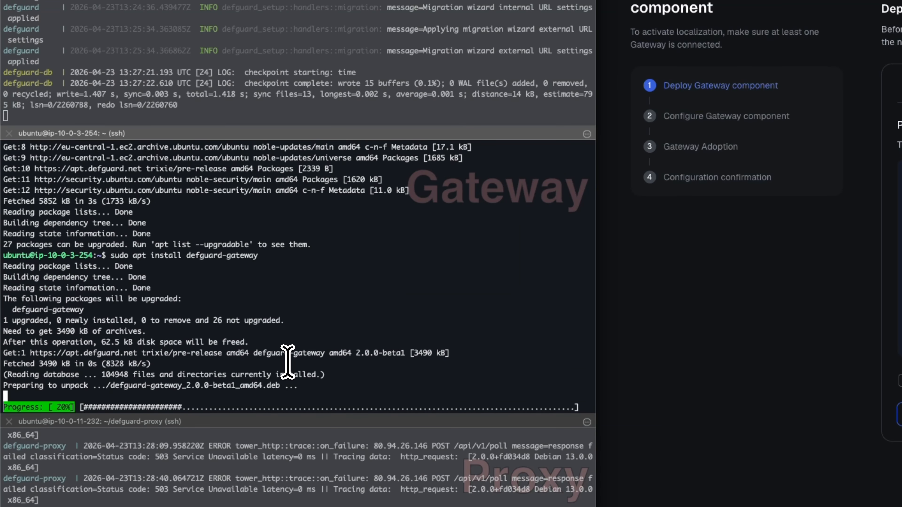
pyautogui.write('defguard-gateway -V')
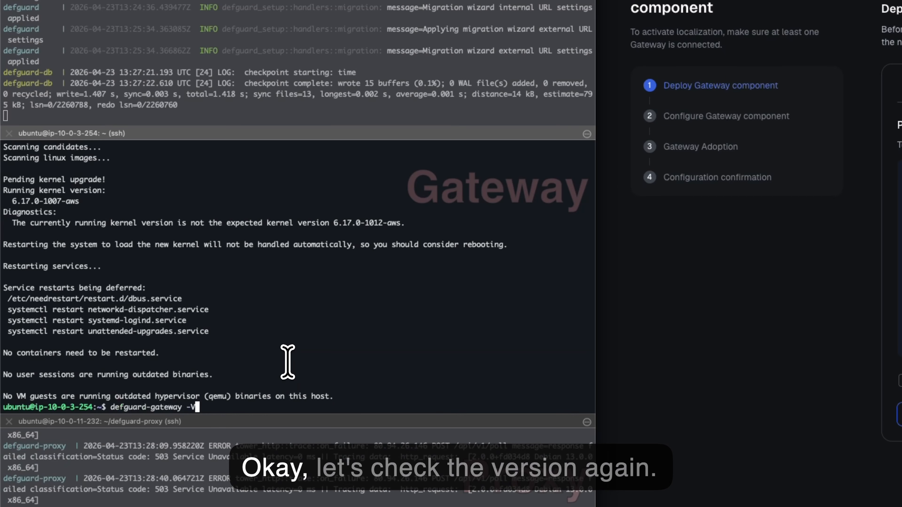
pyautogui.press('Return')
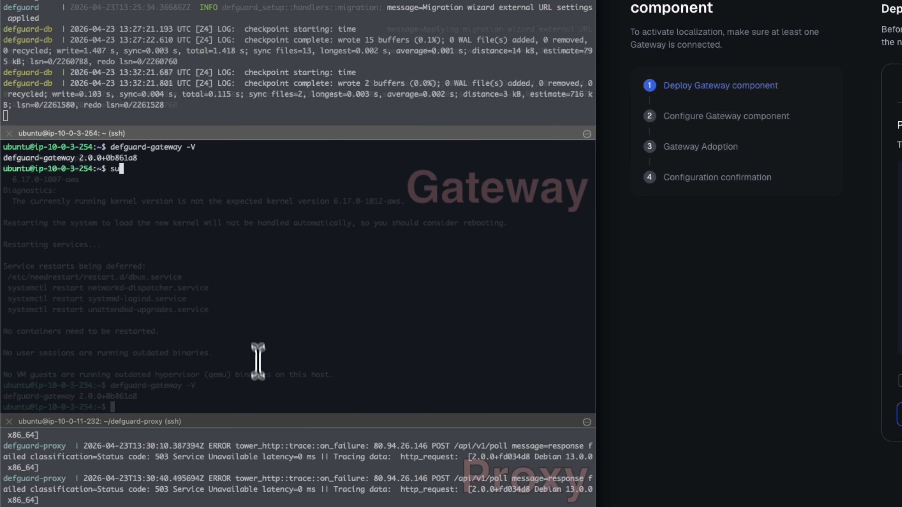
# Restart defguard-gateway.service with sudo and view its recent journalctl log.
pyautogui.write('sudo')
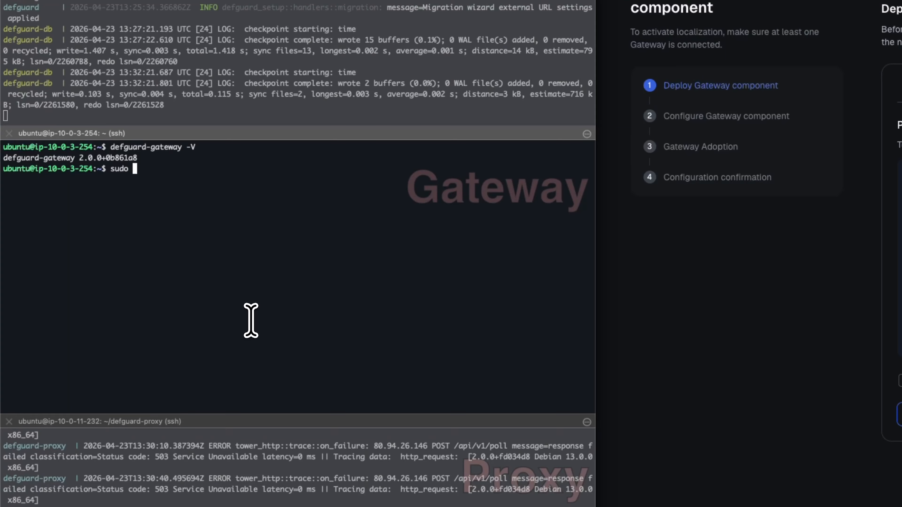
pyautogui.write('systemctl start defguard-gateway.service')
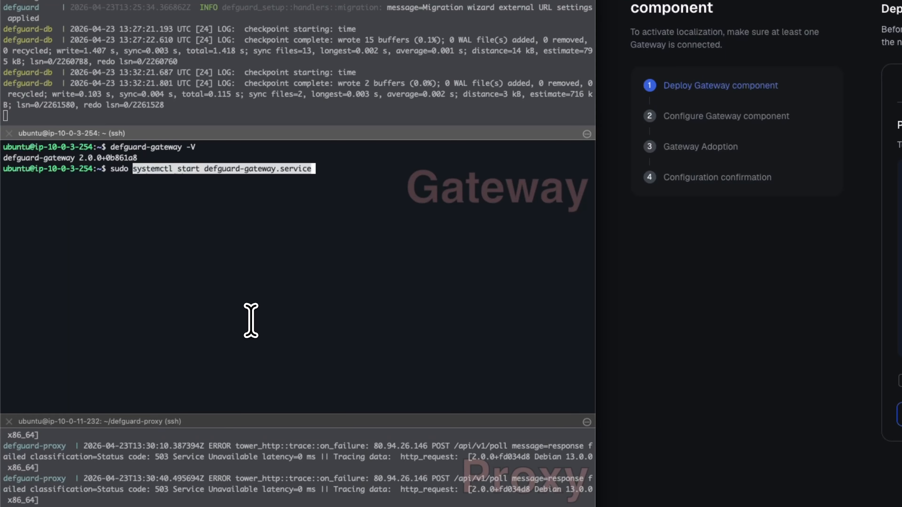
pyautogui.press('Left')
pyautogui.press('Left')
pyautogui.press('Left')
pyautogui.press('Left')
pyautogui.press('Left')
pyautogui.press('Left')
pyautogui.press('Left')
pyautogui.press('Left')
pyautogui.press('Left')
pyautogui.press('Left')
pyautogui.press('Left')
pyautogui.press('Left')
pyautogui.press('Left')
pyautogui.press('Left')
pyautogui.press('Left')
pyautogui.press('Left')
pyautogui.press('Left')
pyautogui.press('Left')
pyautogui.press('Left')
pyautogui.press('Left')
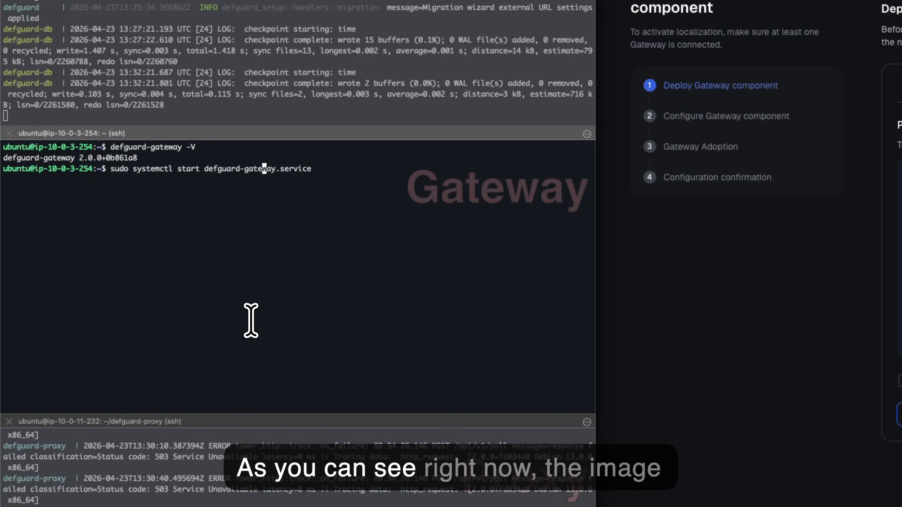
pyautogui.write('re')
pyautogui.press('Return')
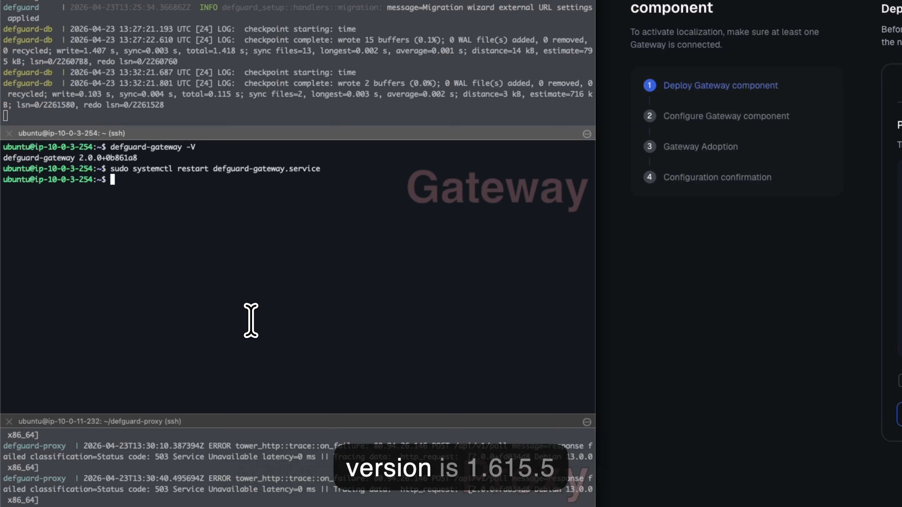
pyautogui.hotkey('ctrl', 'r')
pyautogui.write('j')
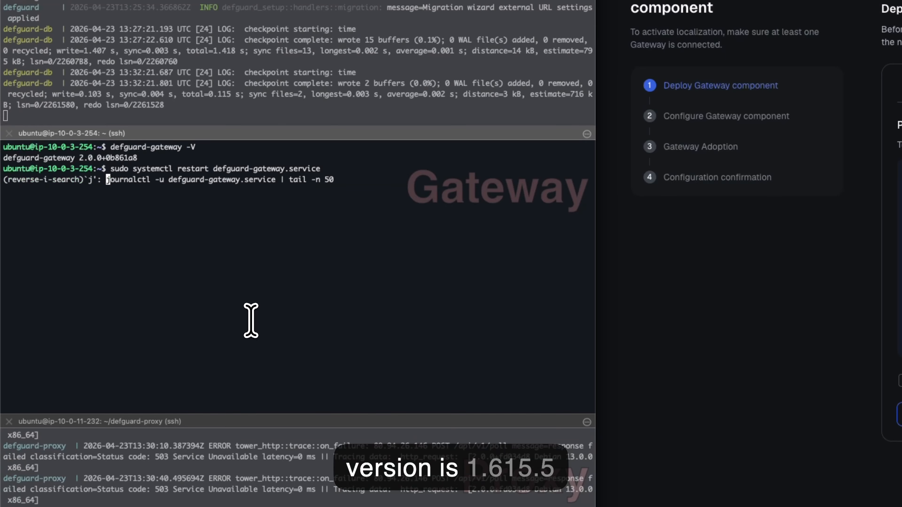
pyautogui.press('Return')
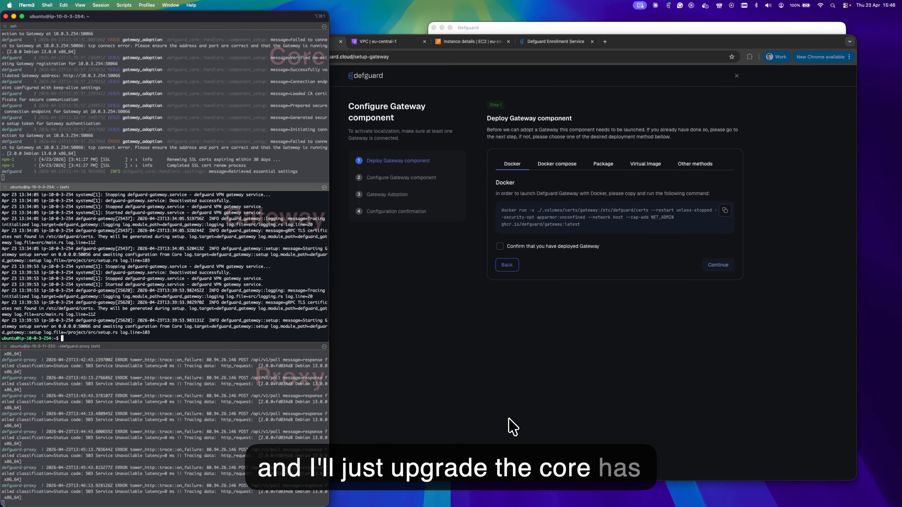
# Confirm the gateway is deployed and name the new gateway component Gateway1.
pyautogui.click(531, 315)
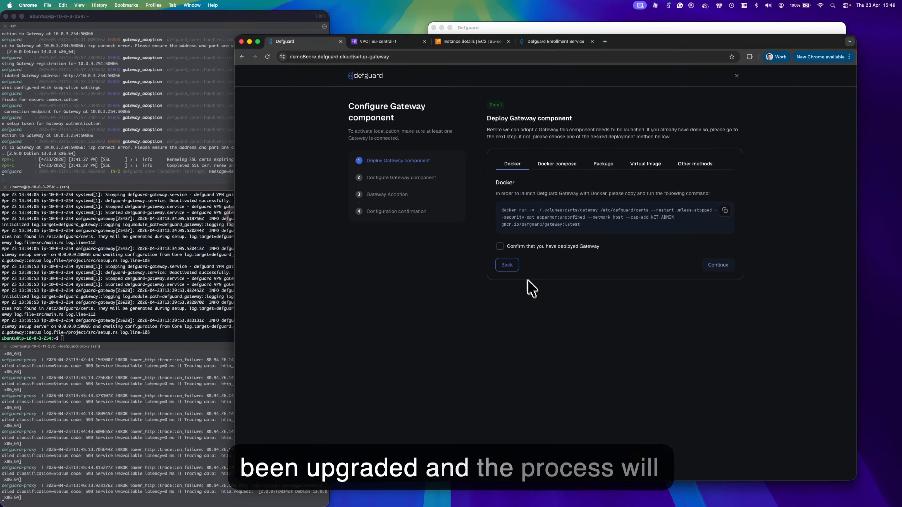
pyautogui.click(500, 248)
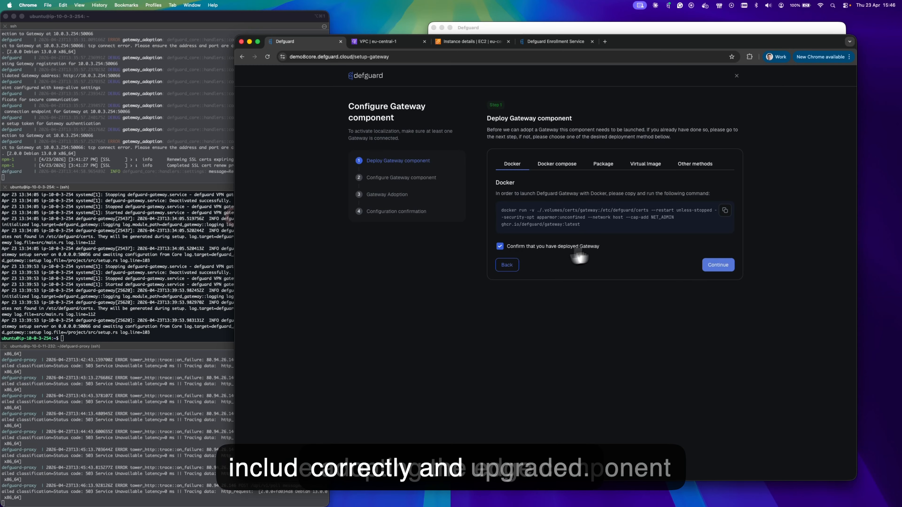
pyautogui.click(718, 266)
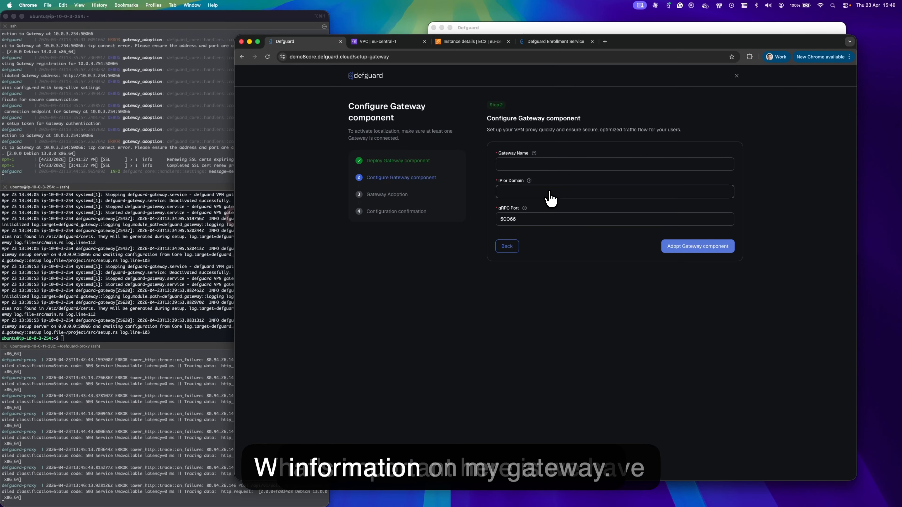
pyautogui.click(543, 164)
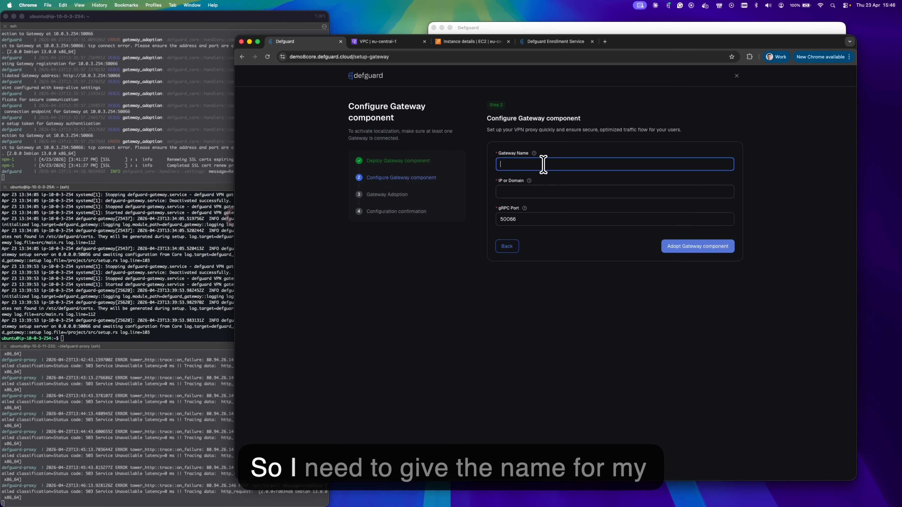
pyautogui.write('Gateway1')
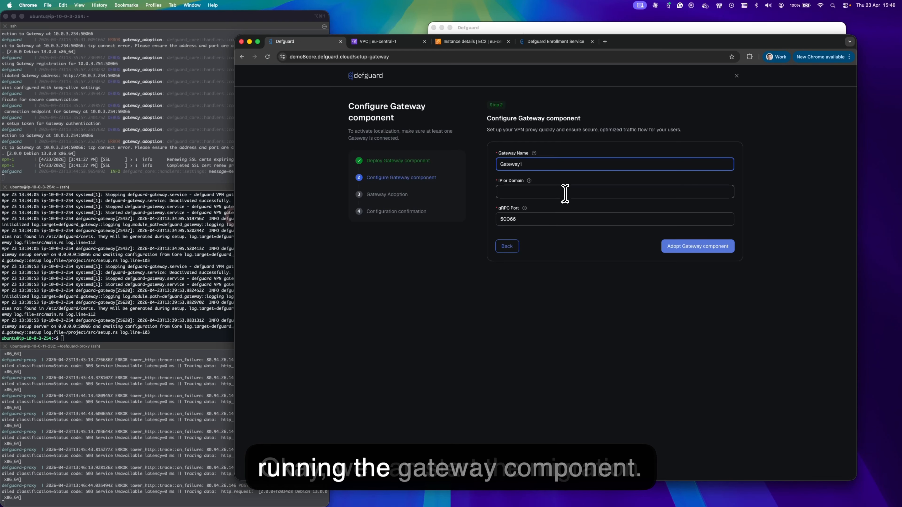
# Copy demo8-gateway's private IPv4 10.0.3.254 from AWS into the gateway's IP or Domain field.
pyautogui.click(469, 41)
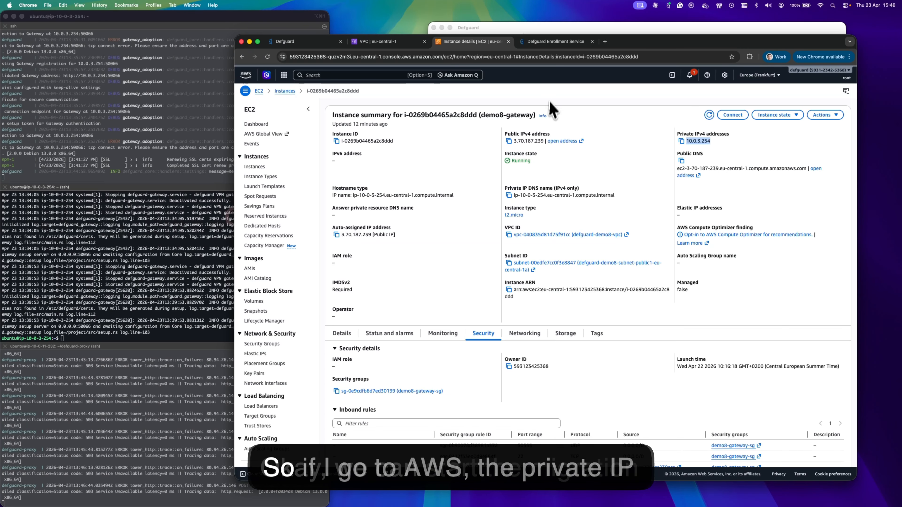
pyautogui.click(660, 142)
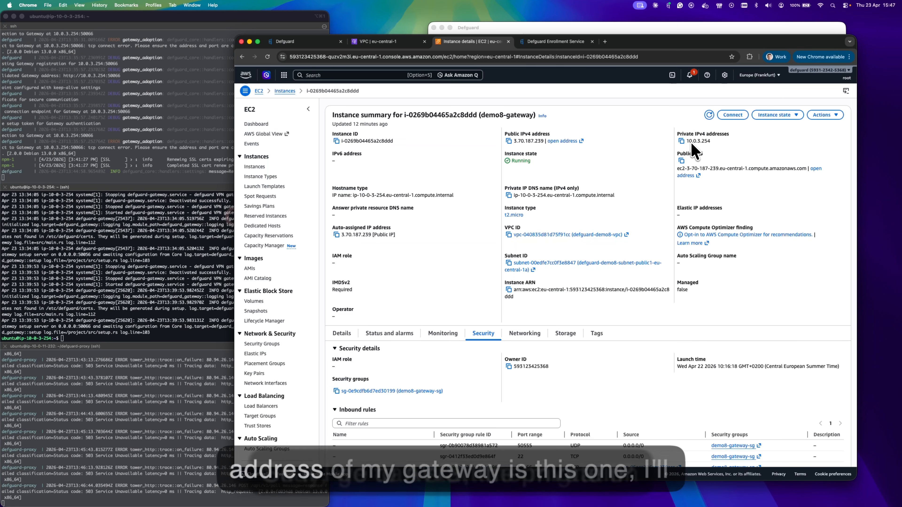
pyautogui.click(682, 141)
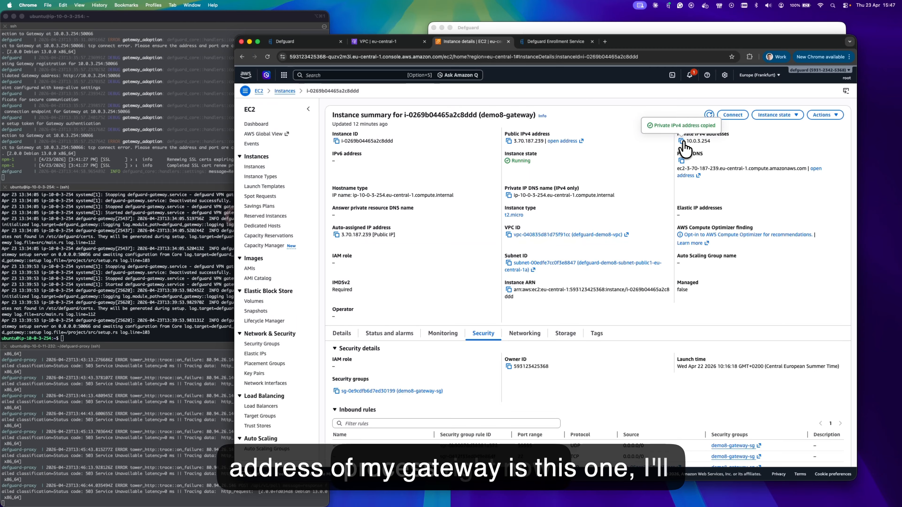
pyautogui.click(318, 41)
pyautogui.click(508, 191)
pyautogui.press('super+v')
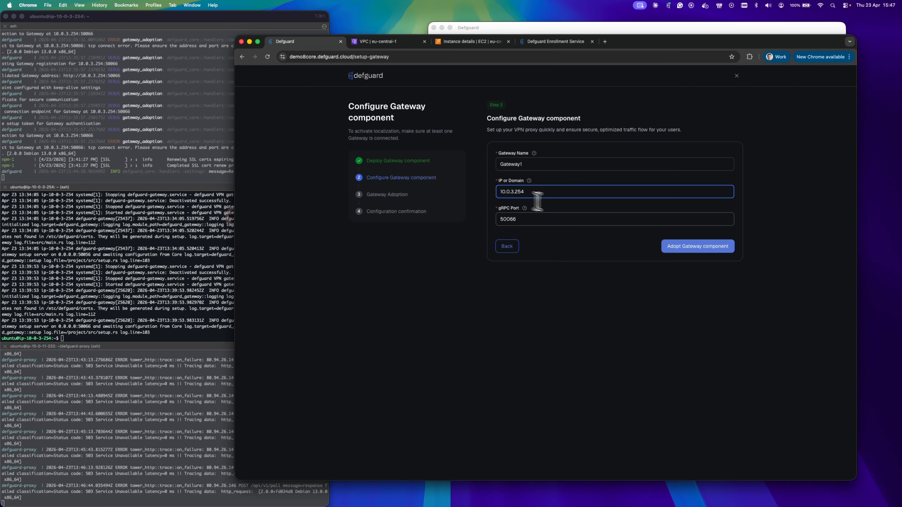
# Adopt Gateway1 with the entered details, pass the checks, and finish the gateway setup.
pyautogui.click(701, 249)
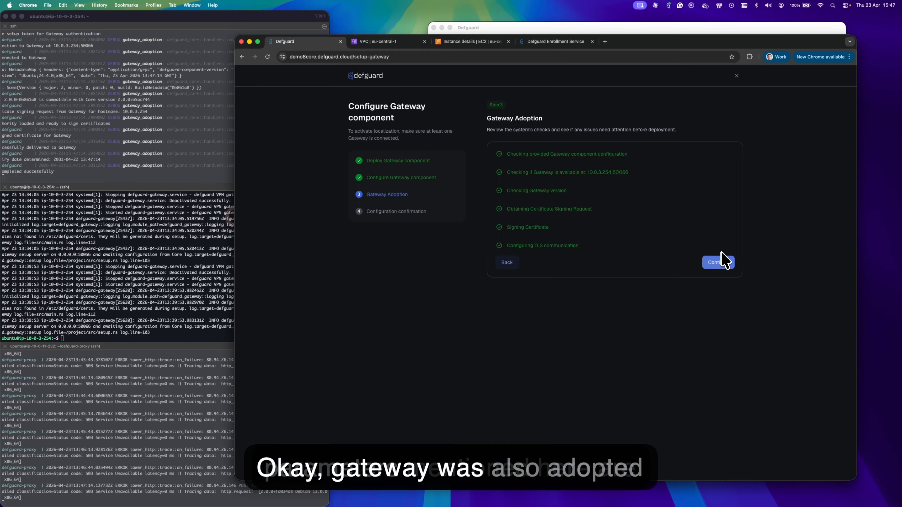
pyautogui.click(721, 264)
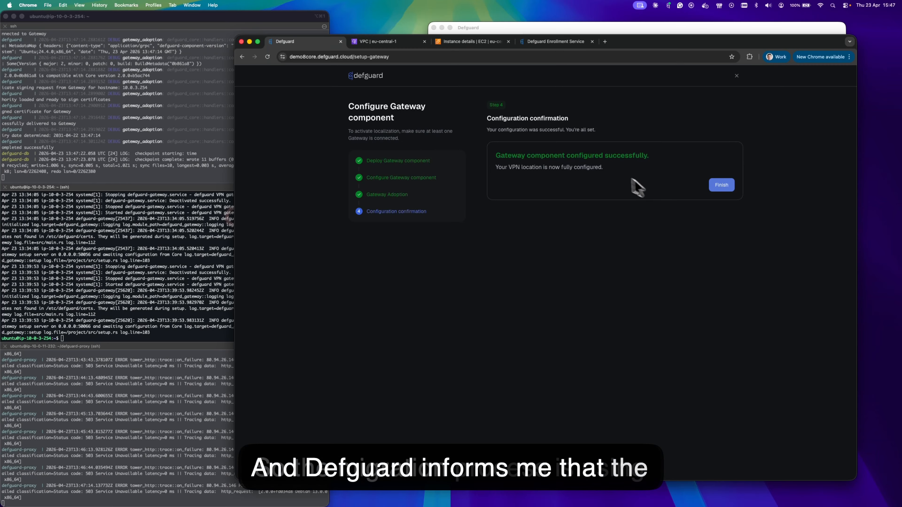
pyautogui.click(722, 189)
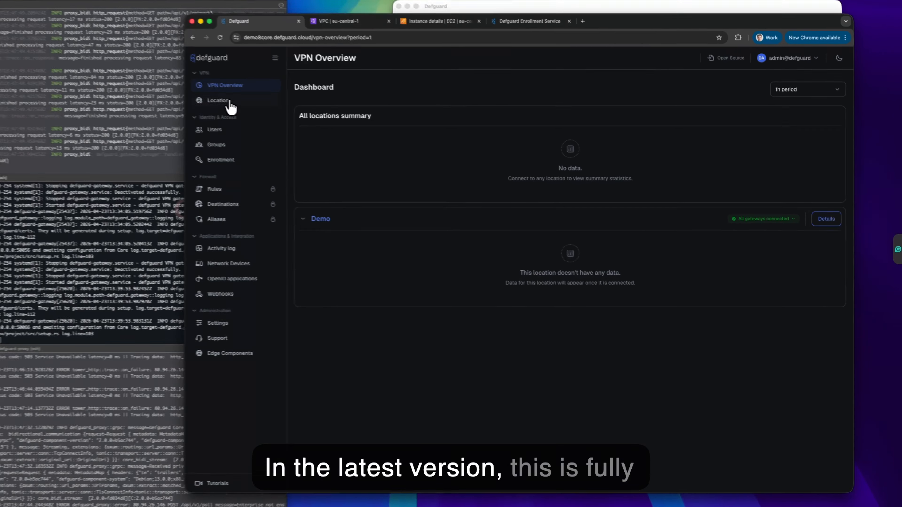
# Check Gateway1 and the edge component are connected, then view the administrator's MacBook-Pro-4.local device on Demo.
pyautogui.click(267, 115)
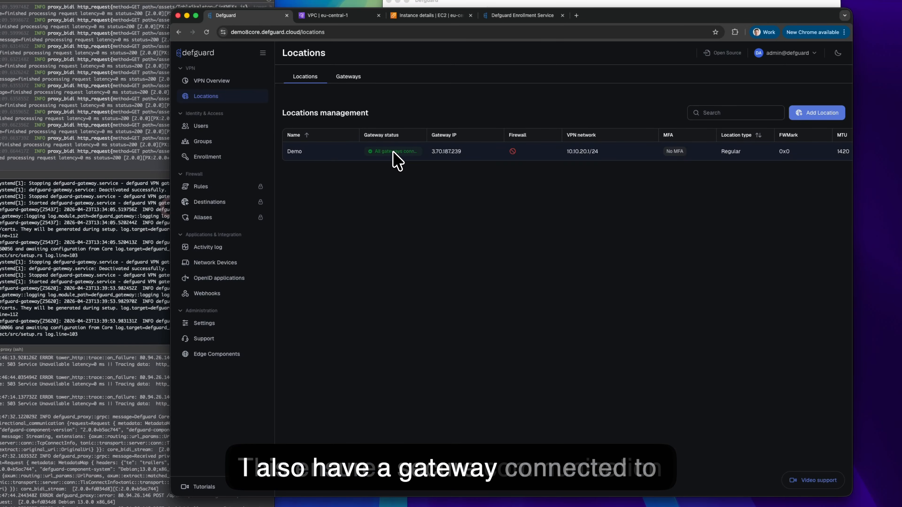
pyautogui.click(358, 85)
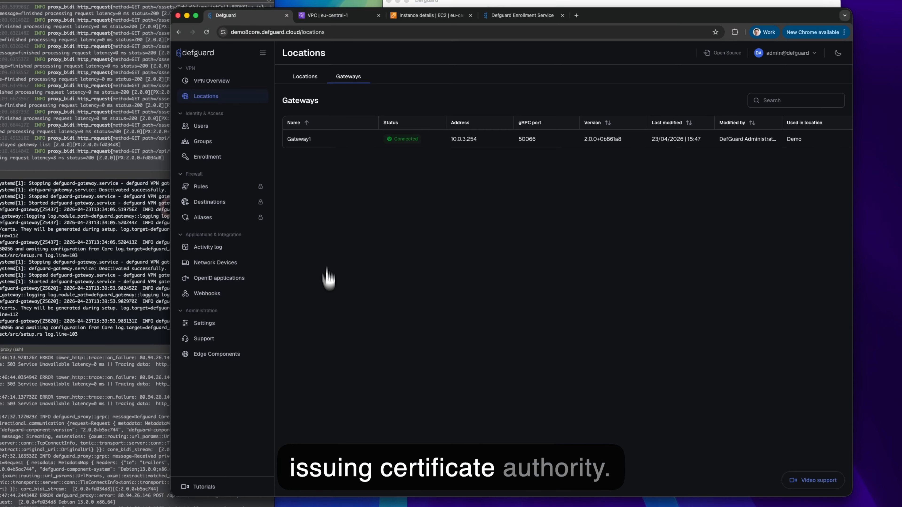
pyautogui.click(237, 360)
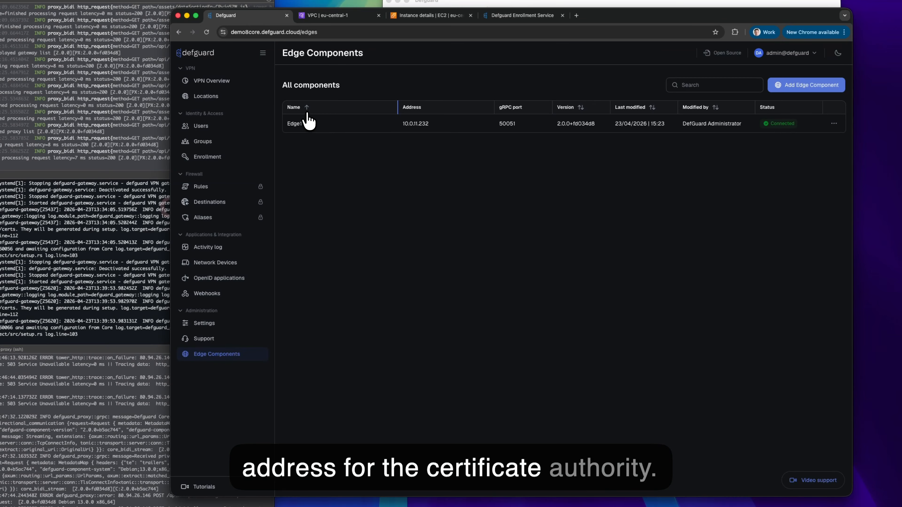
pyautogui.click(224, 128)
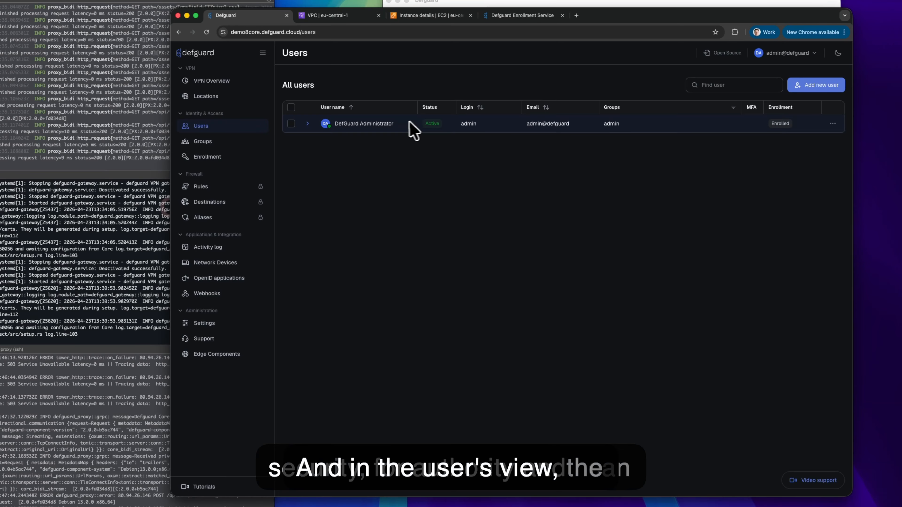
pyautogui.click(308, 123)
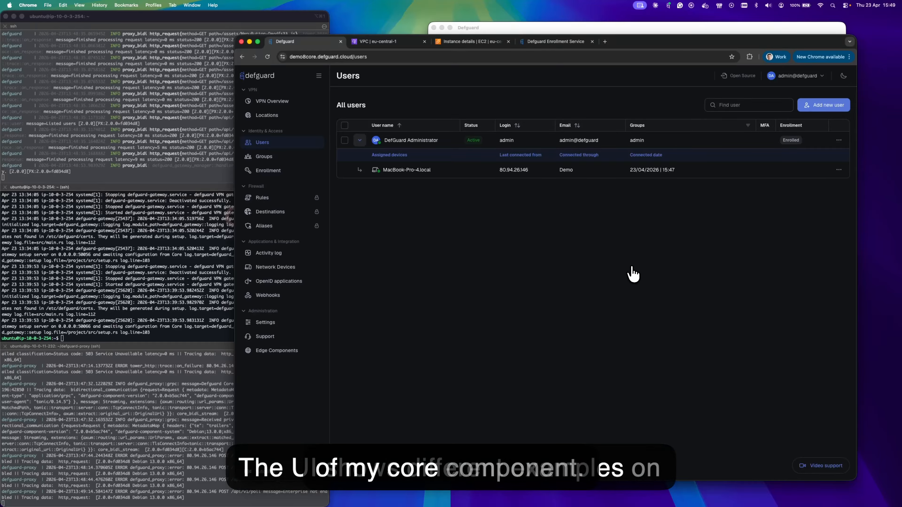
# Disconnect the Demo location in the desktop client and confirm the core web page stops loading.
pyautogui.click(582, 27)
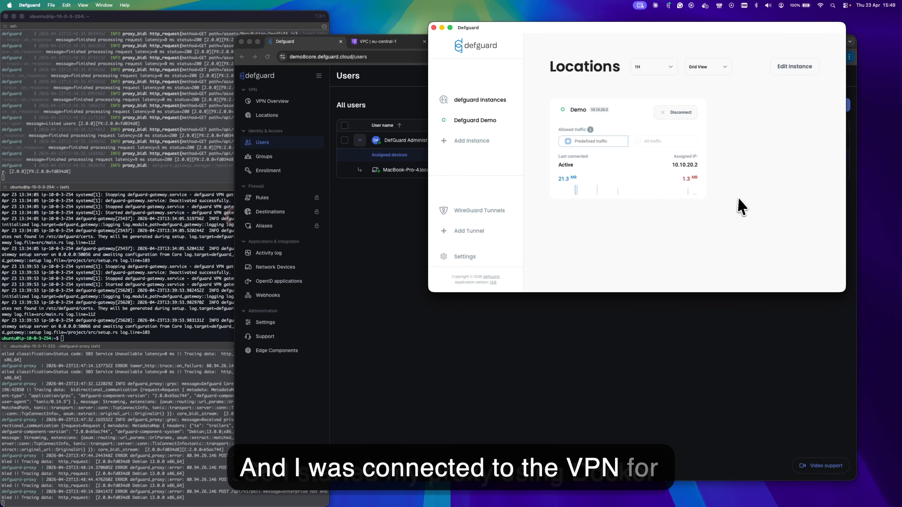
pyautogui.click(419, 255)
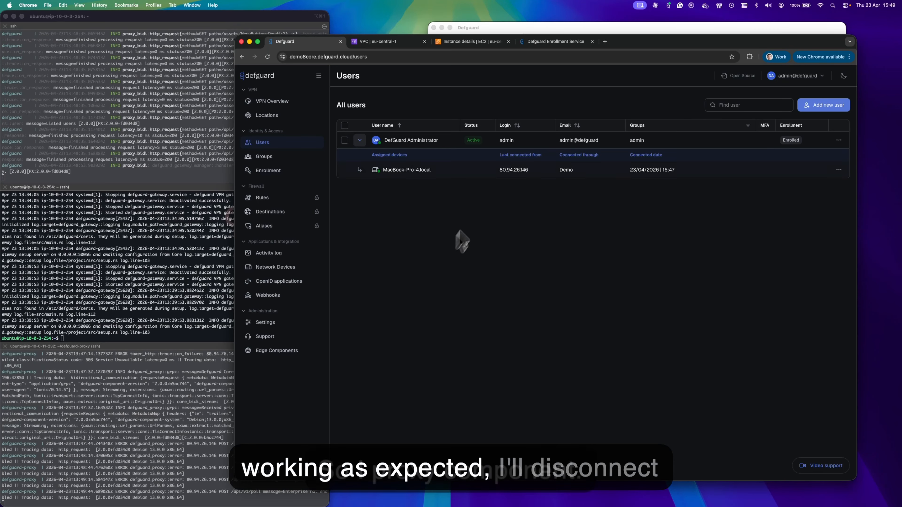
pyautogui.click(538, 29)
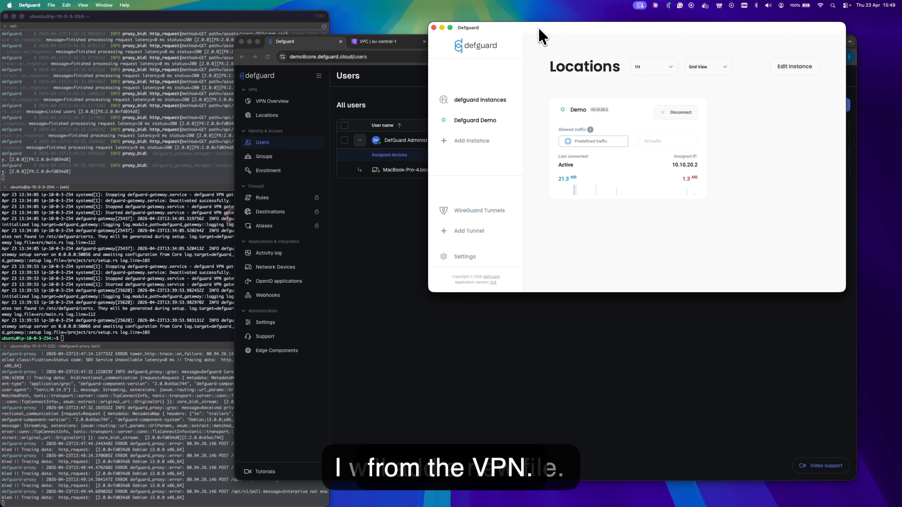
pyautogui.click(677, 114)
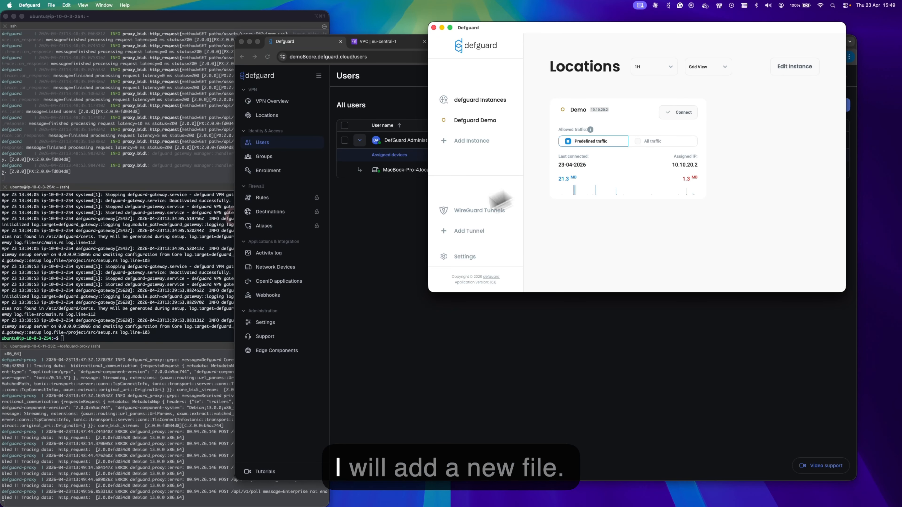
pyautogui.click(401, 246)
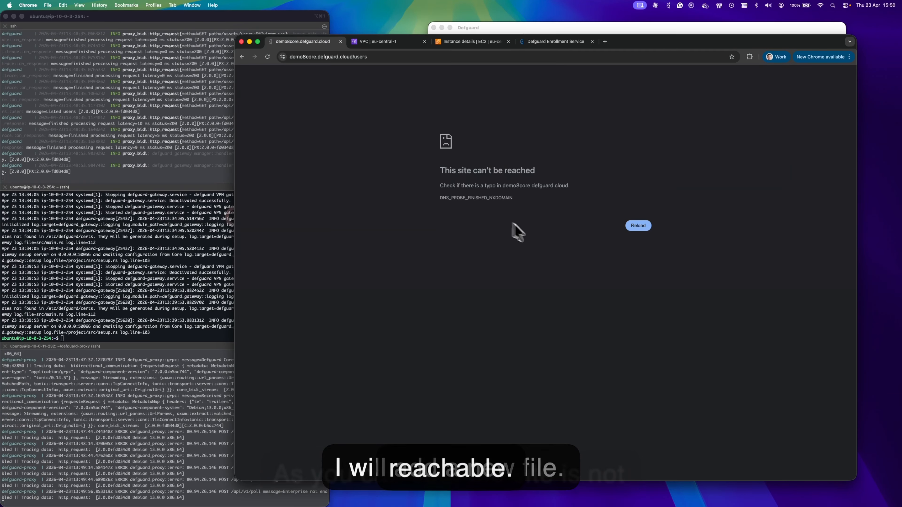
# Reconnect to the Demo location and go back to the core Users page.
pyautogui.click(600, 29)
pyautogui.click(673, 119)
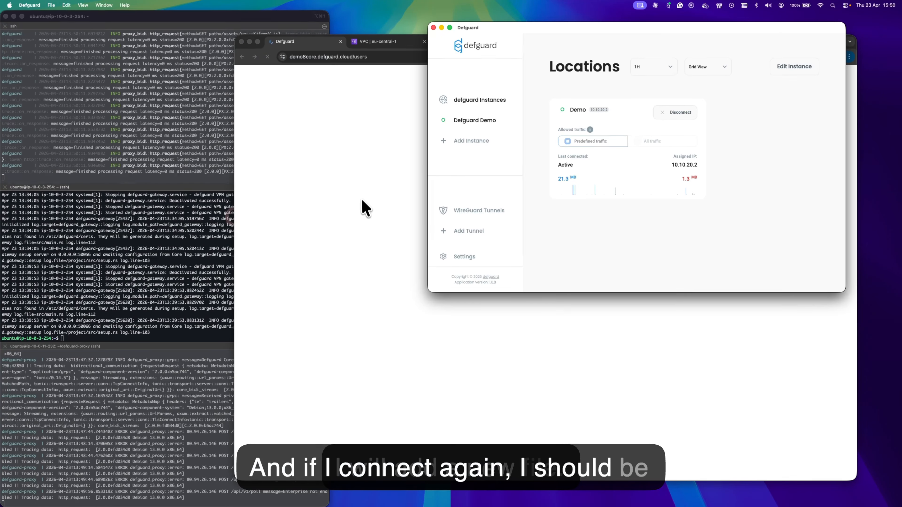
pyautogui.click(361, 215)
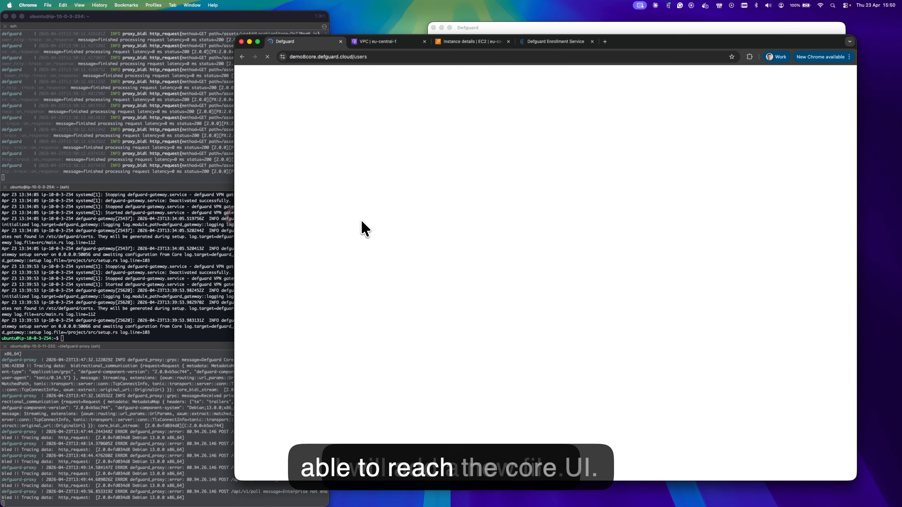